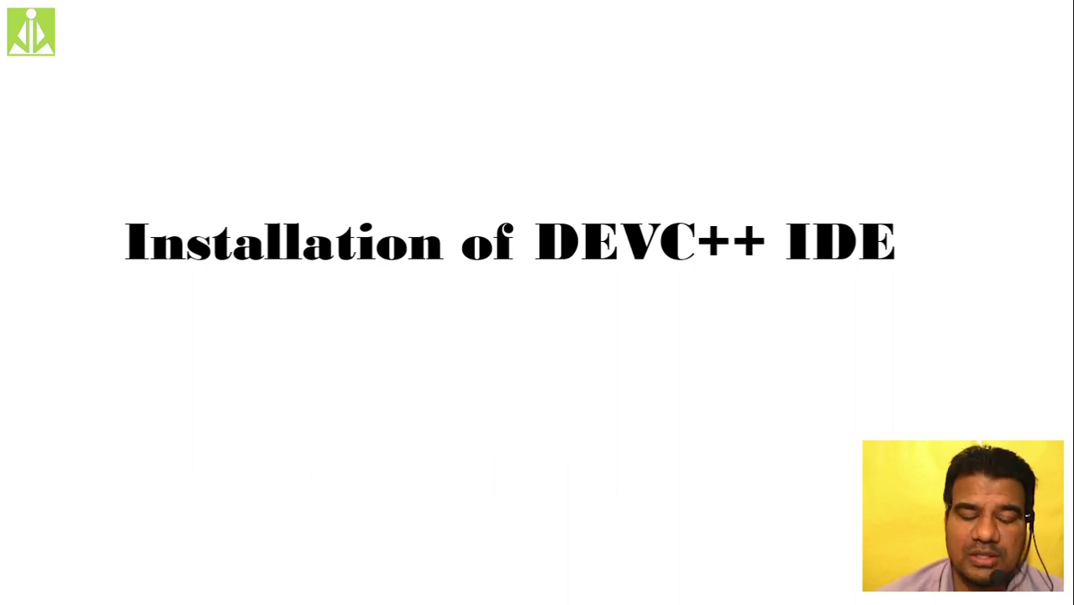
pyautogui.hotkey('alt', 'Tab')
pyautogui.hotkey('alt', 'Tab')
pyautogui.hotkey('alt', 'Tab')
pyautogui.hotkey('alt', 'Tab')
pyautogui.hotkey('alt', 'Tab')
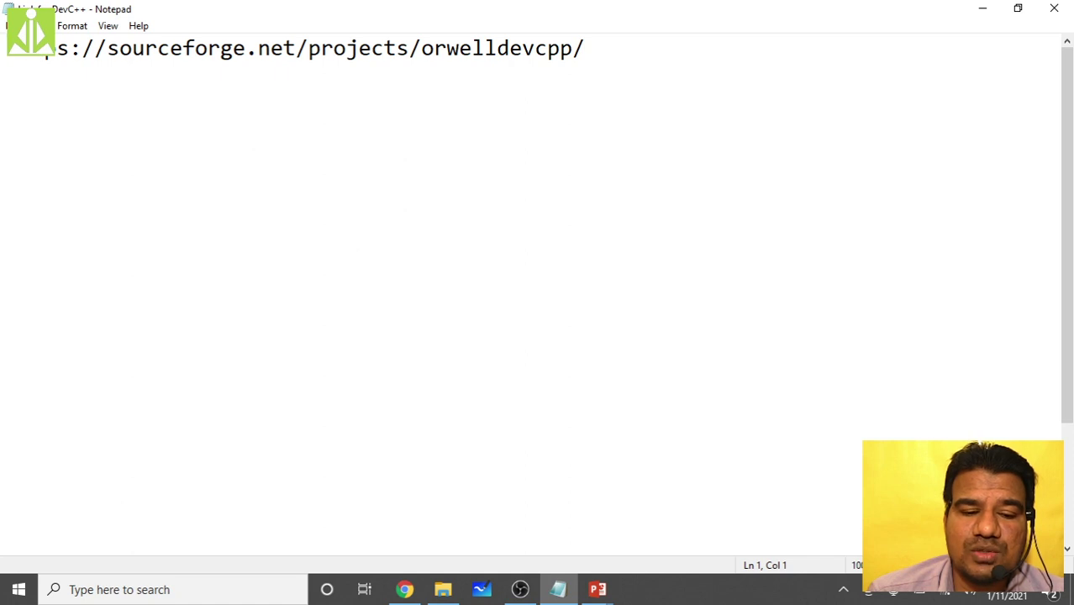
pyautogui.moveTo(7, 52); pyautogui.dragTo(602, 58)
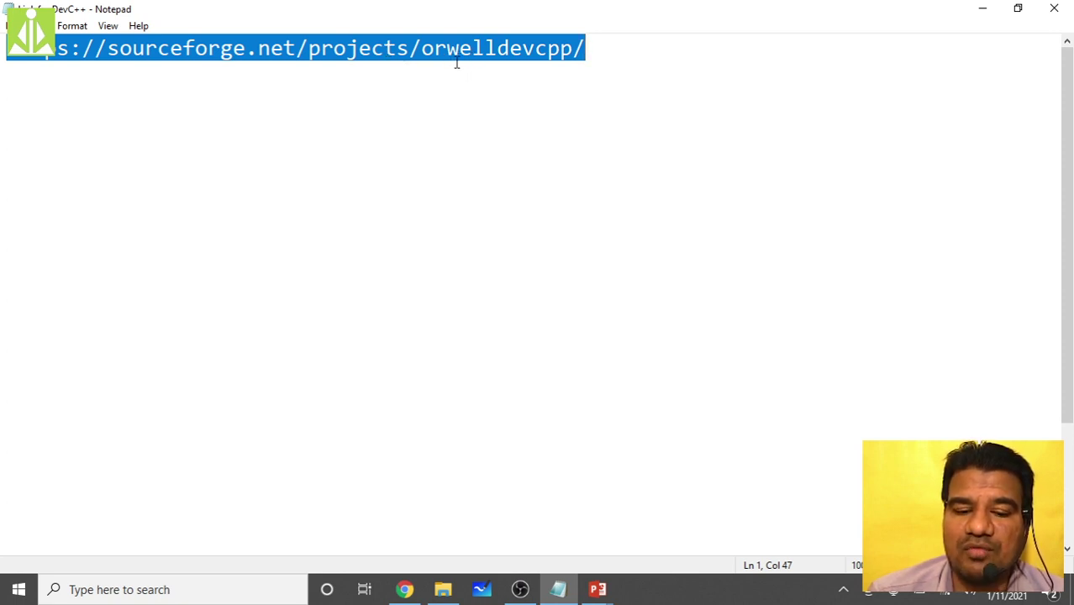
pyautogui.click(610, 64)
pyautogui.moveTo(629, 57); pyautogui.dragTo(3, 49)
pyautogui.hotkey('ctrl', 'c')
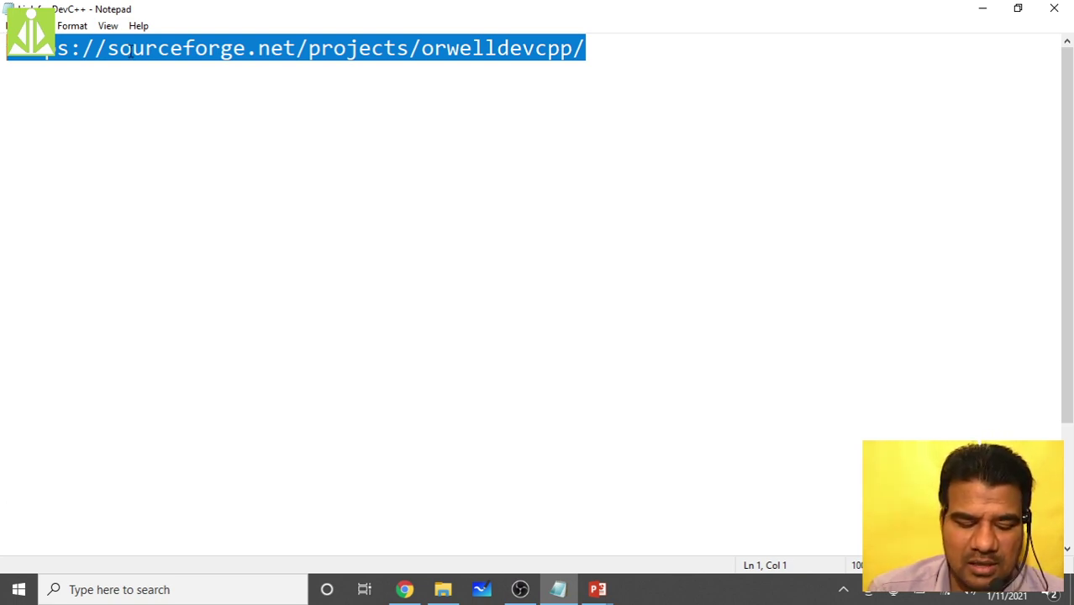
# - Switch to the Google Chrome window with the new tab
pyautogui.hotkey('alt', 'Tab')
pyautogui.hotkey('alt', 'Tab')
pyautogui.hotkey('alt', 'Tab')
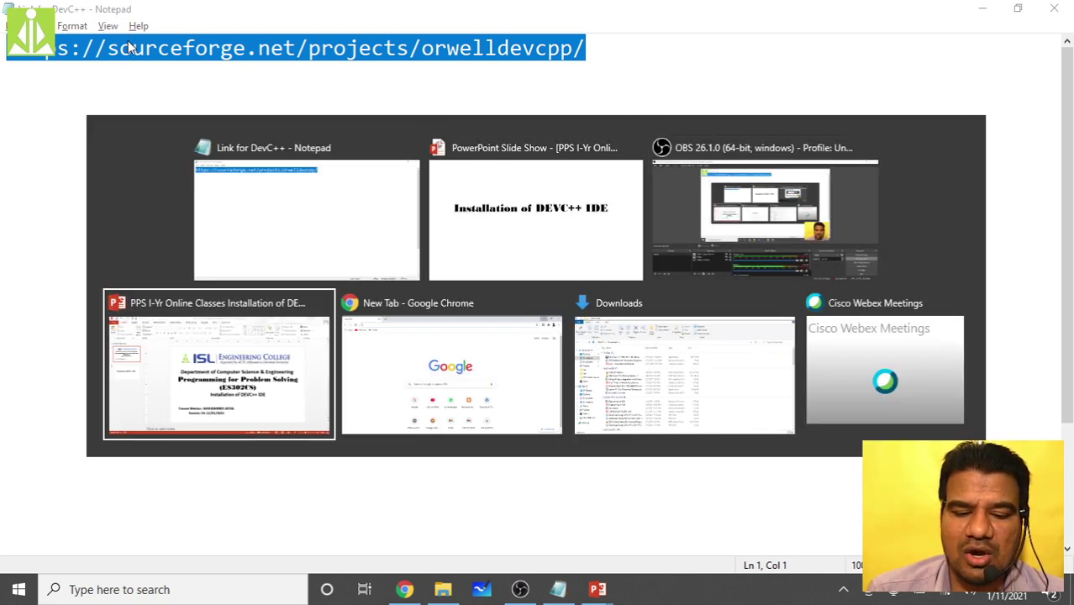
pyautogui.hotkey('alt', 'Tab')
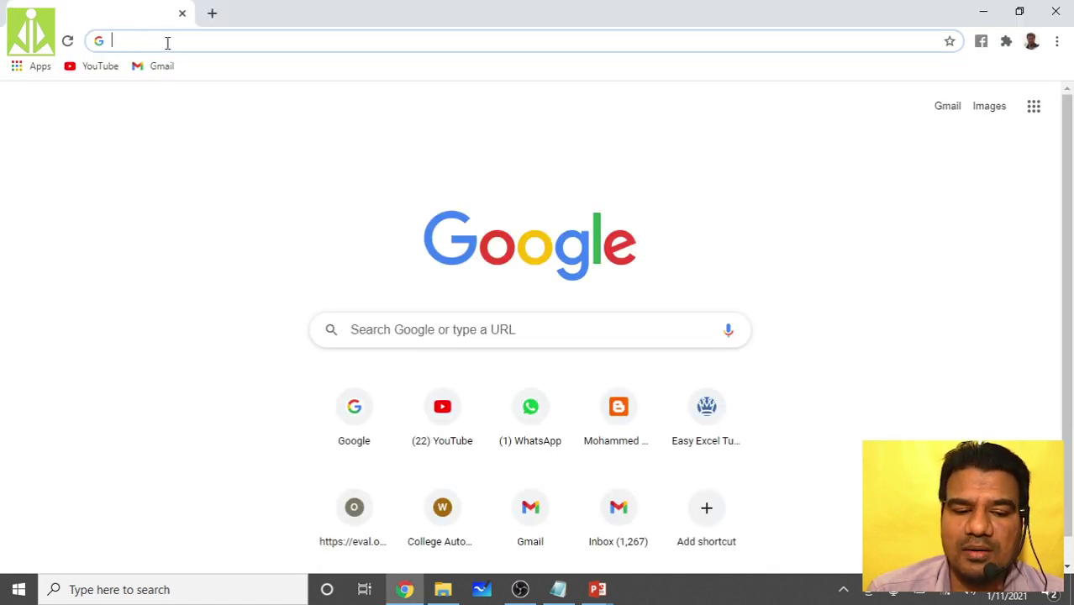
pyautogui.click(168, 43)
pyautogui.click(172, 247)
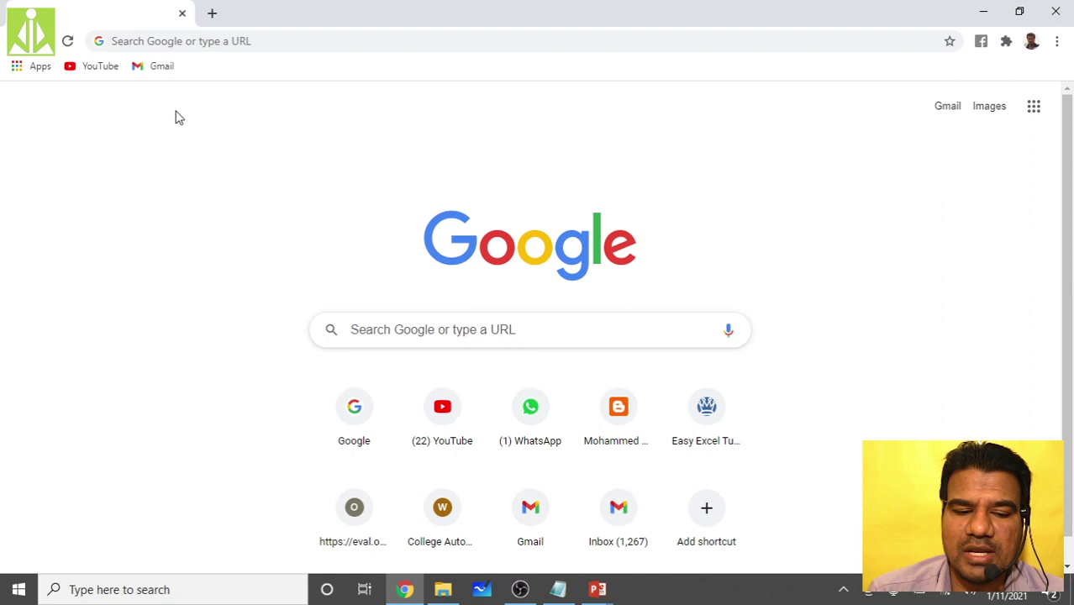
pyautogui.click(119, 43)
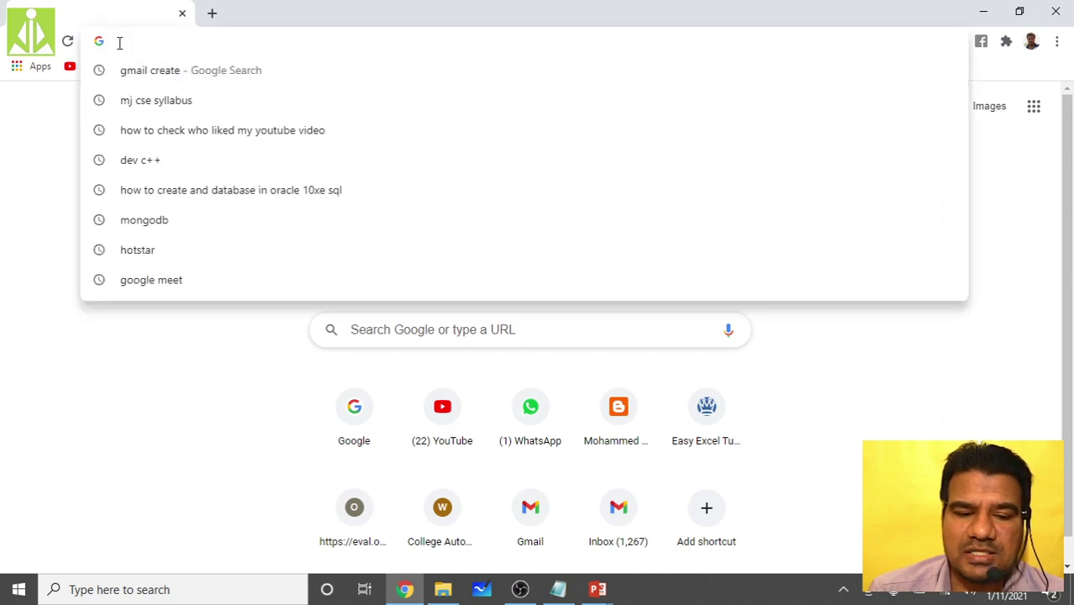
pyautogui.hotkey('ctrl', 'v')
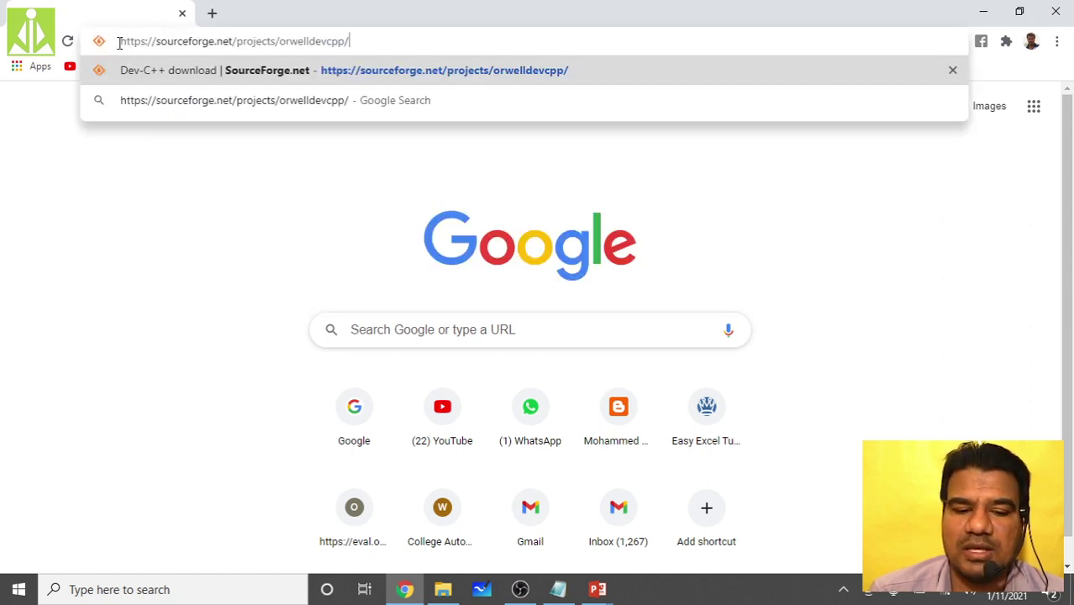
pyautogui.press('BackSpace')
pyautogui.press('BackSpace')
pyautogui.press('BackSpace')
pyautogui.press('BackSpace')
pyautogui.press('BackSpace')
pyautogui.press('BackSpace')
pyautogui.press('BackSpace')
pyautogui.press('BackSpace')
pyautogui.press('BackSpace')
pyautogui.press('BackSpace')
pyautogui.press('BackSpace')
pyautogui.press('BackSpace')
pyautogui.press('BackSpace')
pyautogui.press('BackSpace')
pyautogui.press('BackSpace')
pyautogui.press('BackSpace')
pyautogui.press('BackSpace')
pyautogui.press('BackSpace')
pyautogui.press('BackSpace')
pyautogui.press('BackSpace')
pyautogui.press('BackSpace')
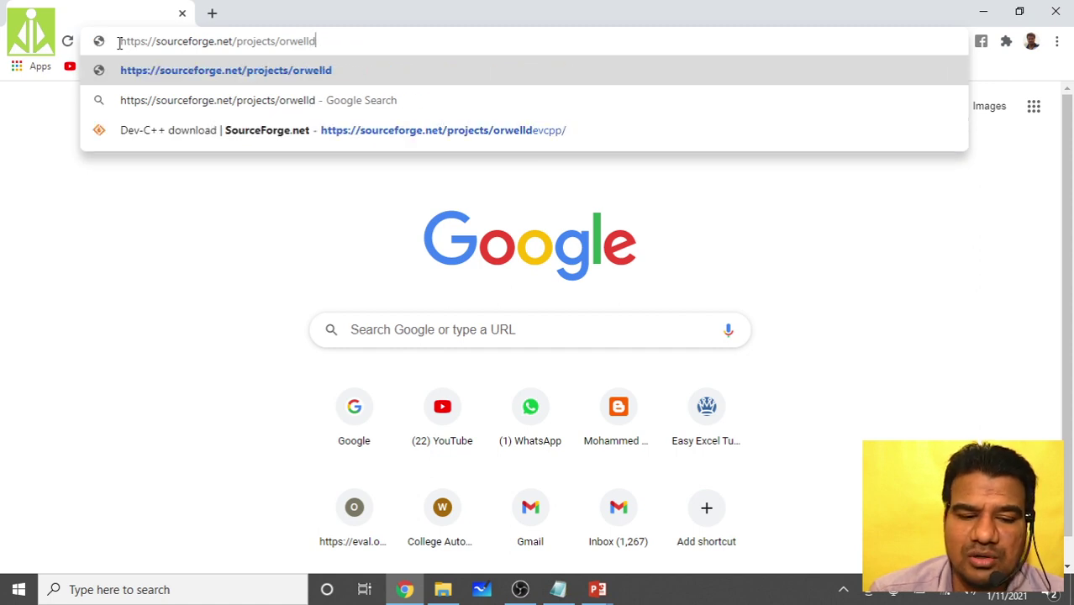
pyautogui.press('BackSpace')
pyautogui.press('BackSpace')
pyautogui.press('BackSpace')
pyautogui.press('BackSpace')
pyautogui.press('BackSpace')
pyautogui.press('BackSpace')
pyautogui.press('BackSpace')
pyautogui.press('BackSpace')
pyautogui.press('BackSpace')
pyautogui.press('BackSpace')
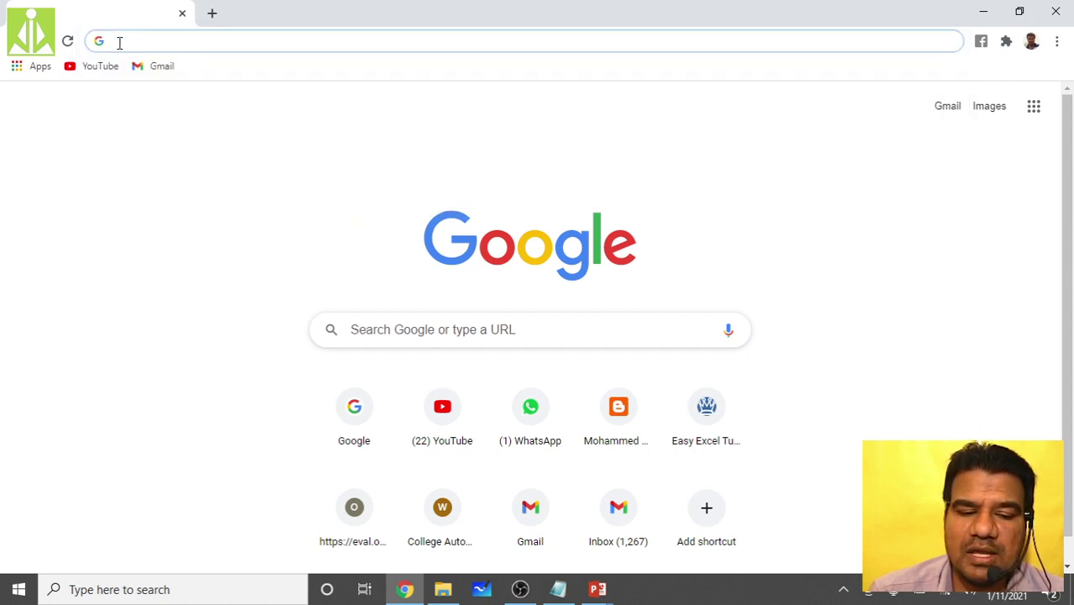
pyautogui.click(151, 264)
pyautogui.click(186, 40)
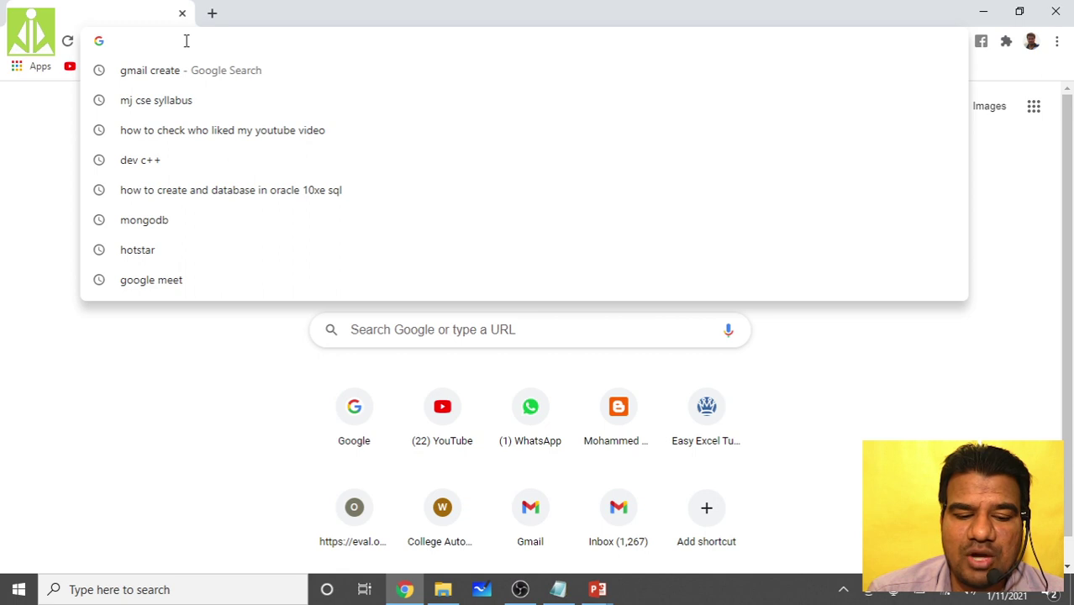
pyautogui.hotkey('ctrl', 'v')
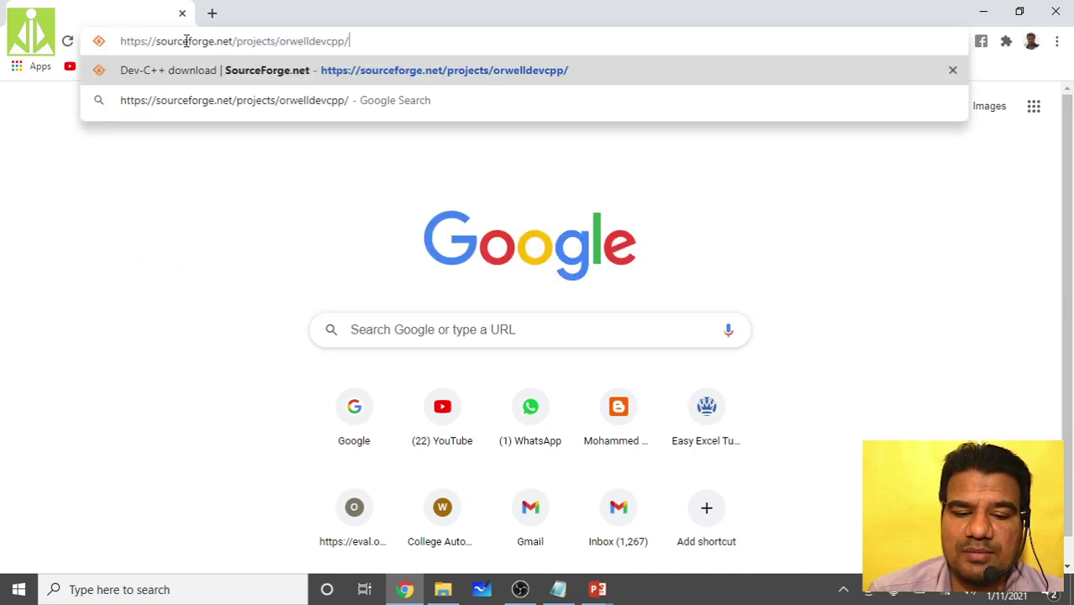
pyautogui.press('Return')
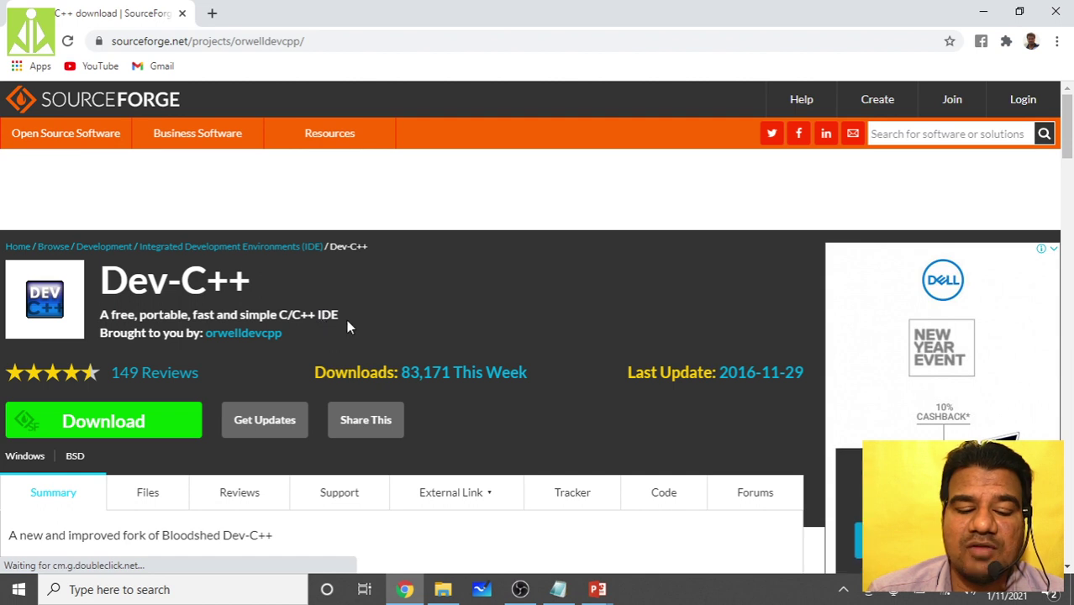
pyautogui.click(131, 430)
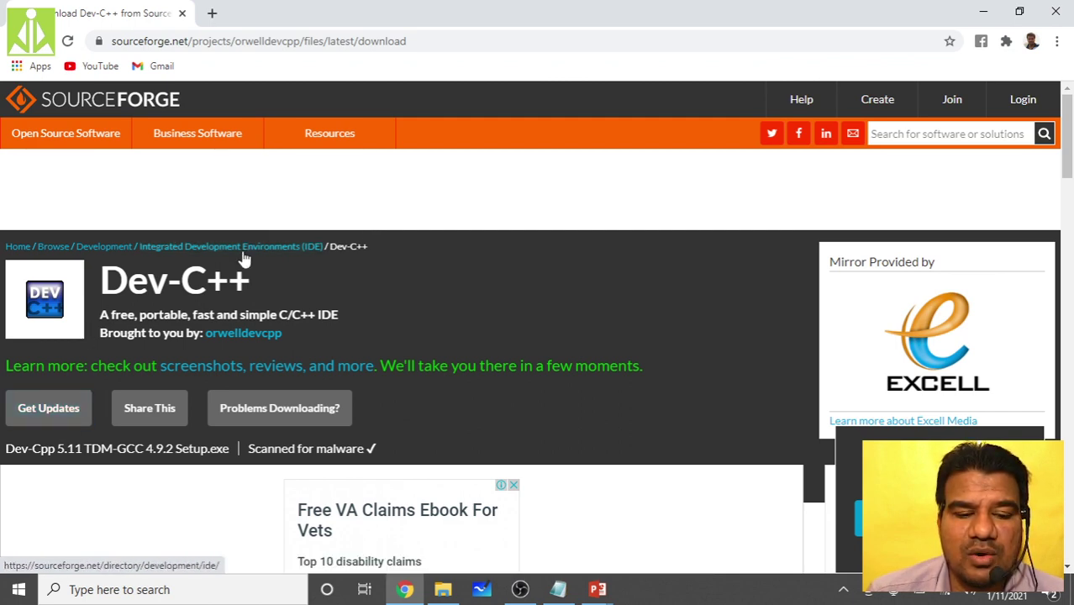
pyautogui.scroll(-1, 244, 262)
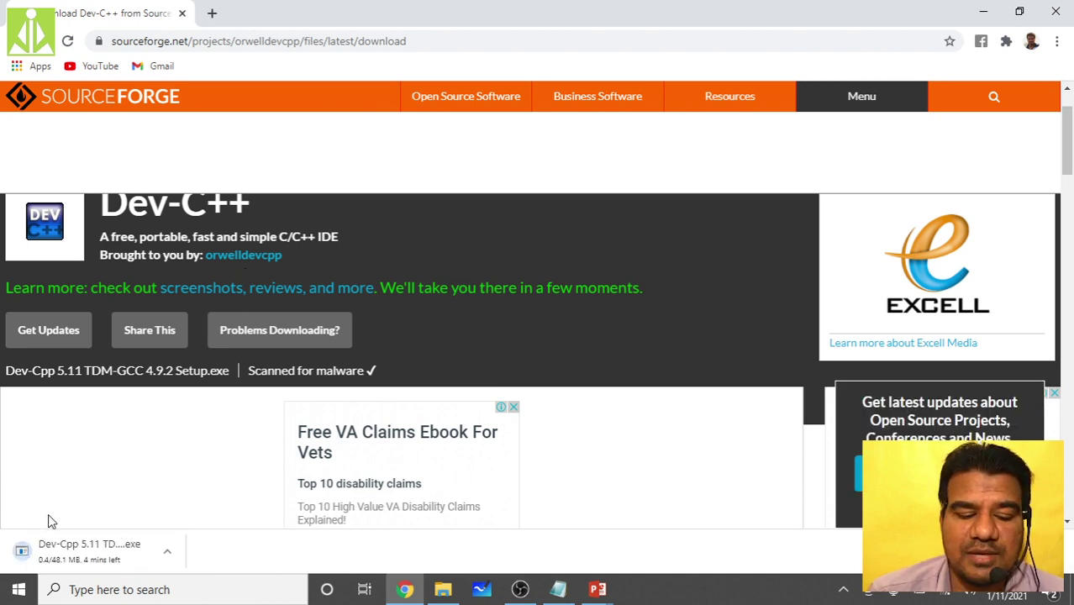
# - Cancel the running Dev-Cpp 5.11 installer download and close the browser
pyautogui.click(171, 557)
pyautogui.click(216, 524)
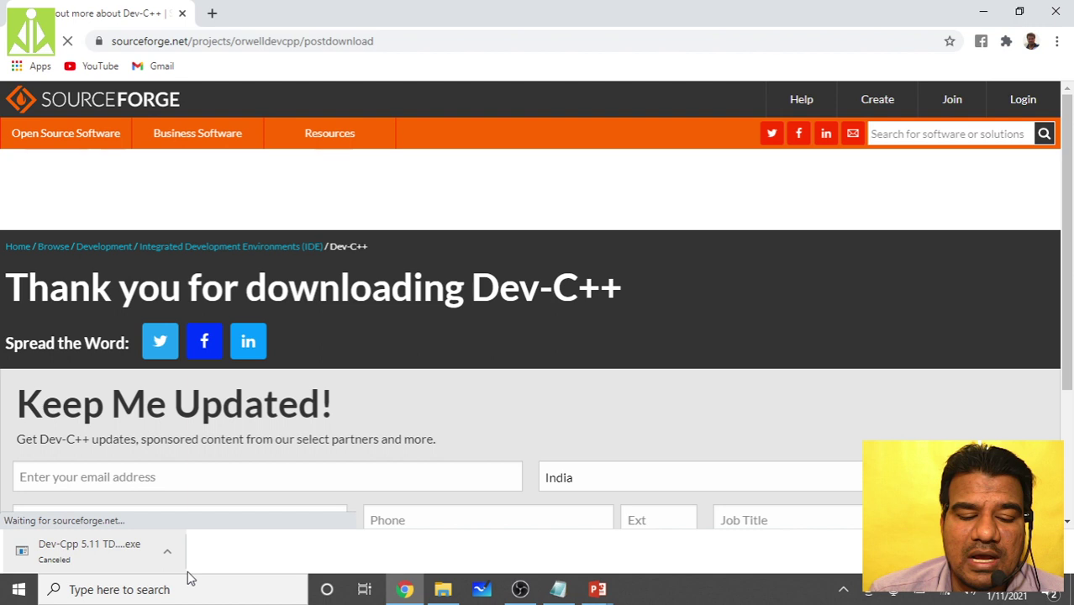
pyautogui.click(1047, 8)
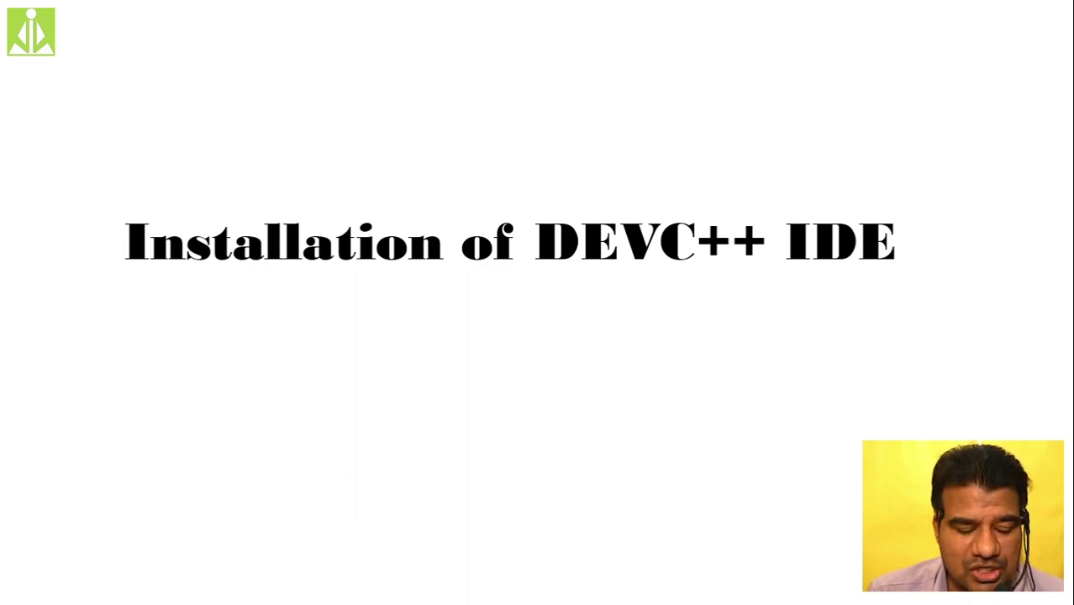
# - Switch to the File Explorer window showing the Downloads folder
pyautogui.hotkey('alt', 'Tab')
pyautogui.press('Tab')
pyautogui.press('Tab')
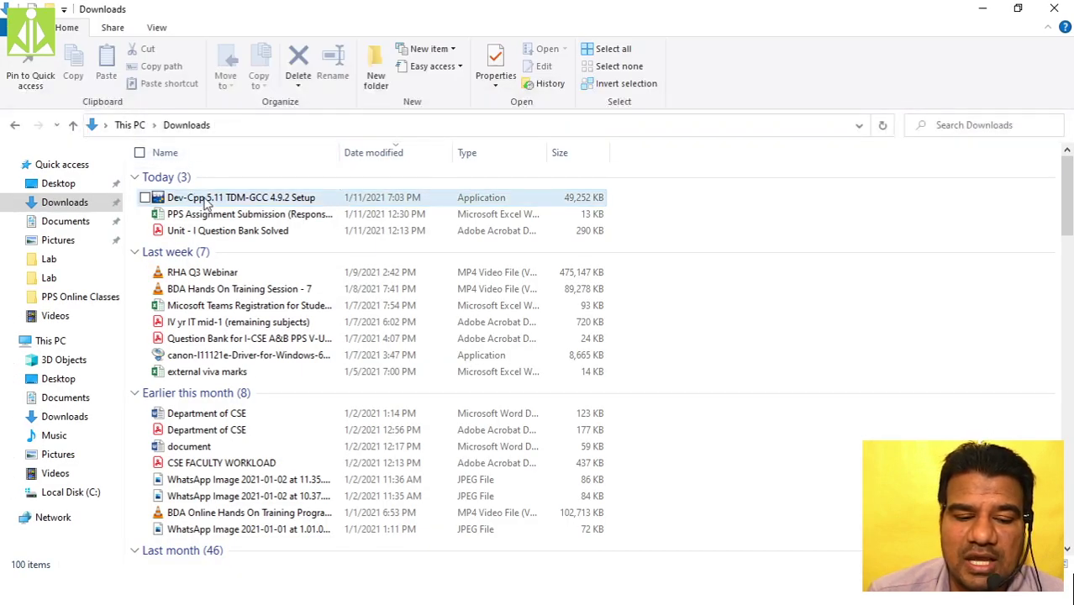
# - Check the file properties of Dev-Cpp 5.11 TDM-GCC 4.9.2 Setup in the Downloads folder and close them without changes
pyautogui.click(206, 200)
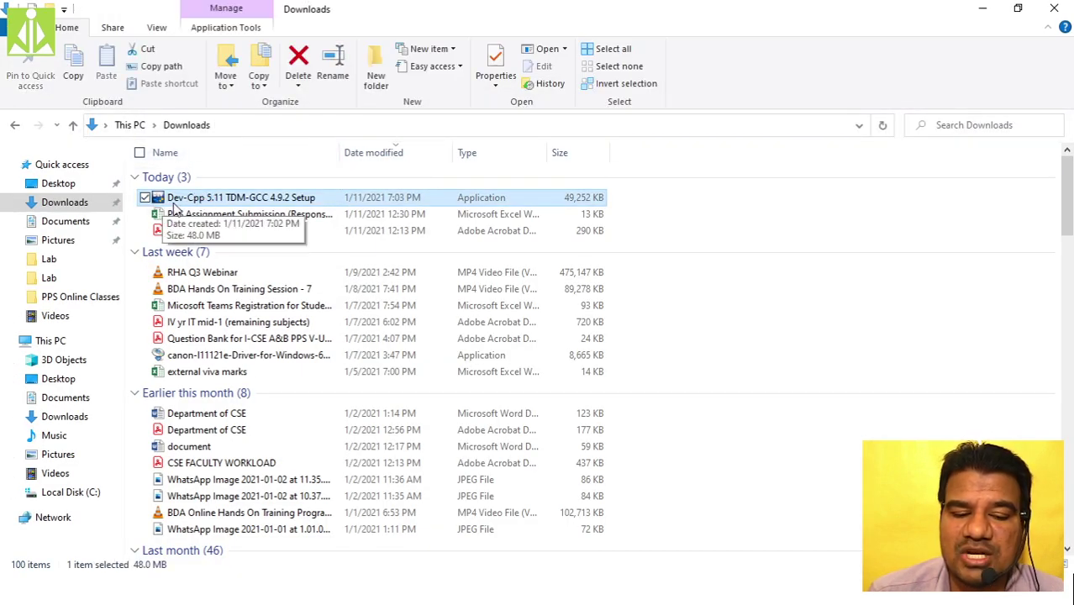
pyautogui.rightClick(246, 203)
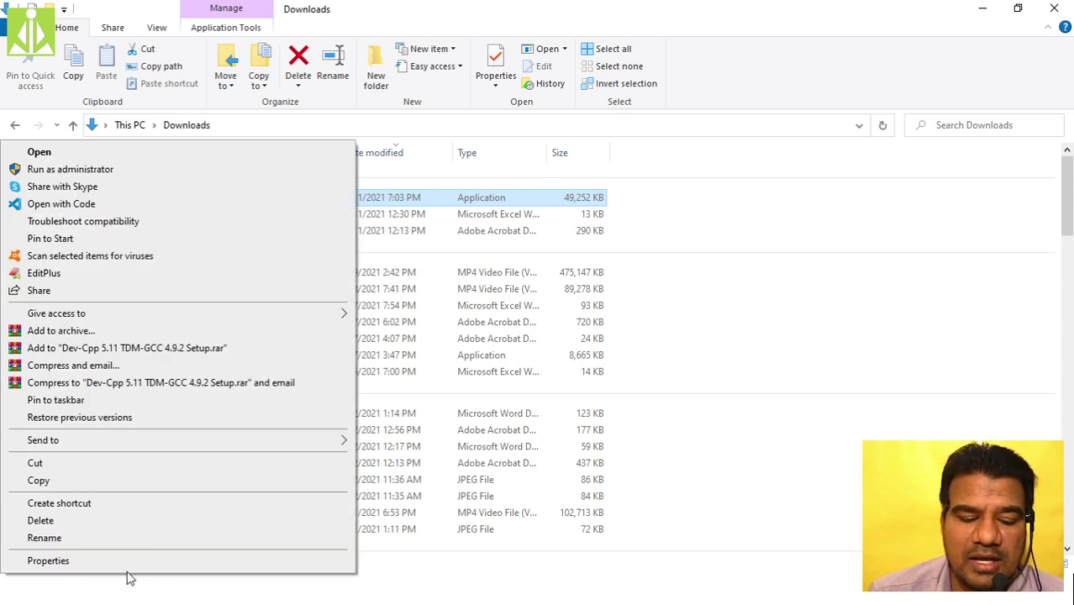
pyautogui.click(126, 565)
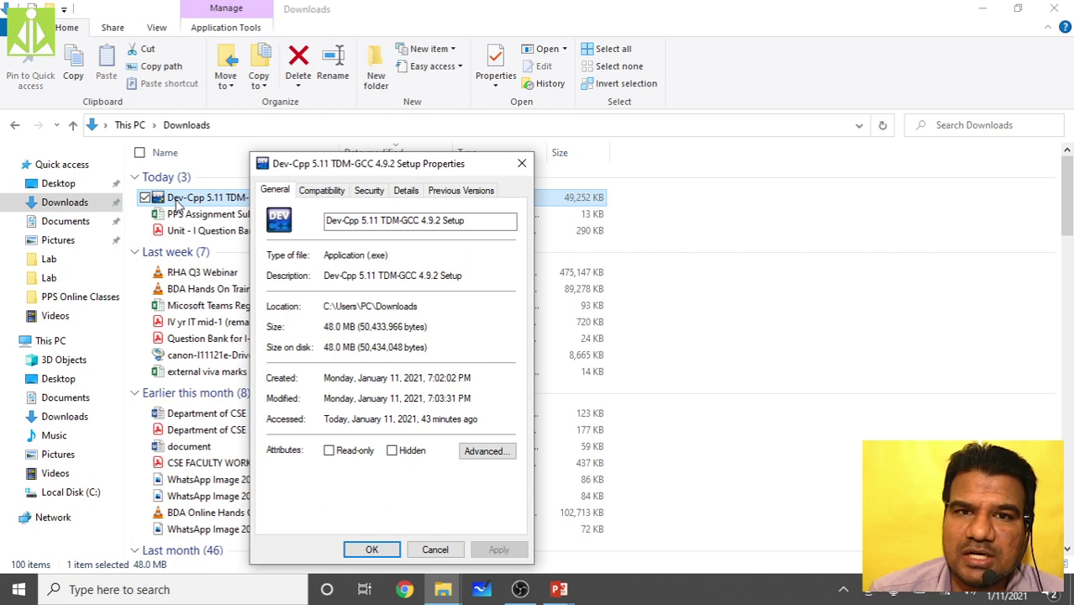
pyautogui.click(435, 550)
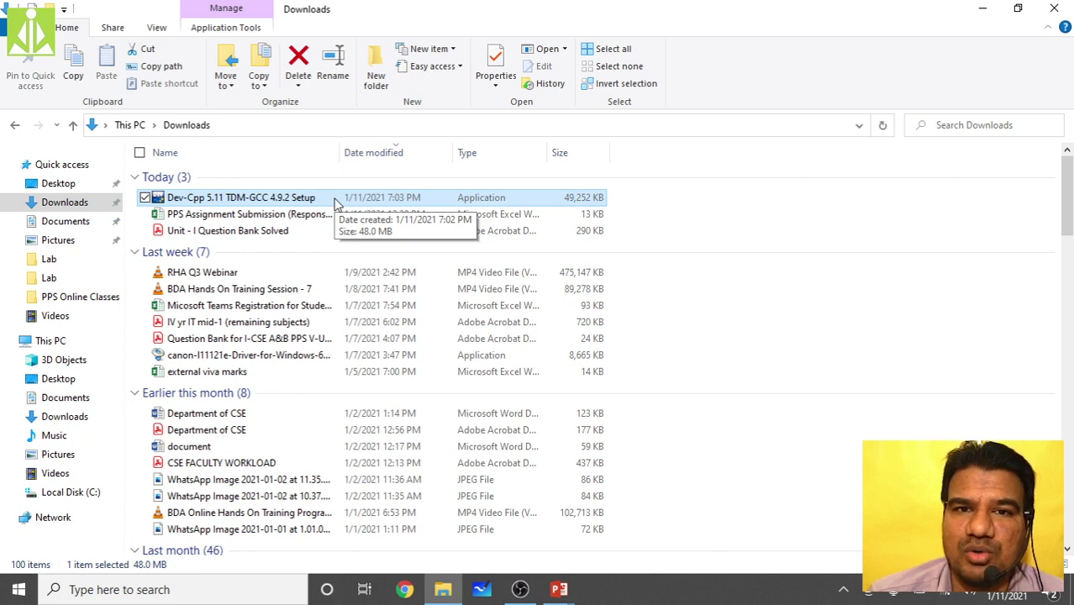
# - Run Dev-Cpp 5.11 TDM-GCC 4.9.2 Setup and accept English as the installer language
pyautogui.click(269, 199)
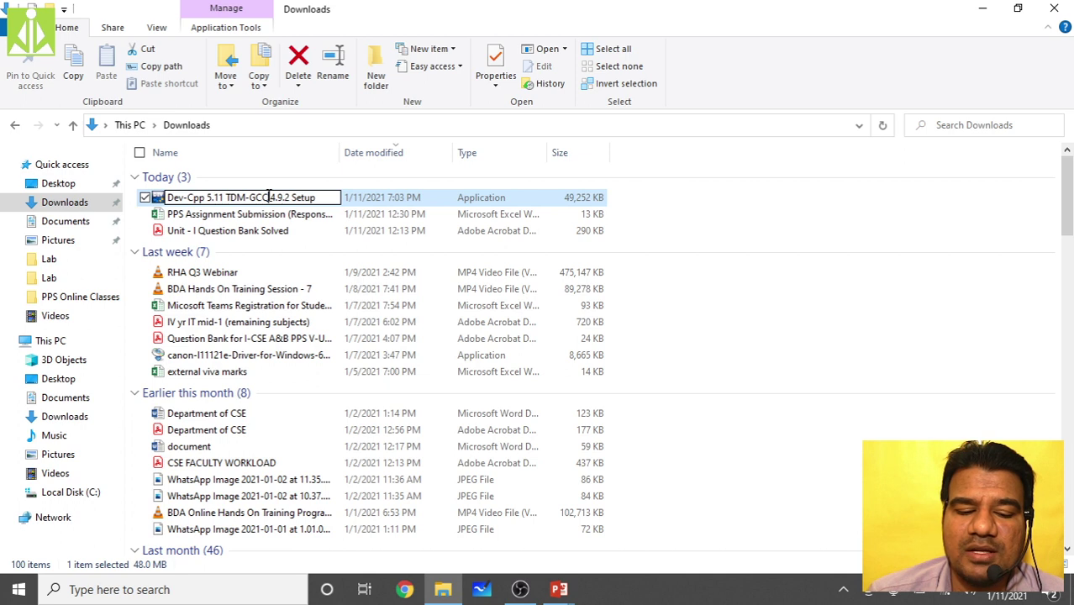
pyautogui.click(352, 208)
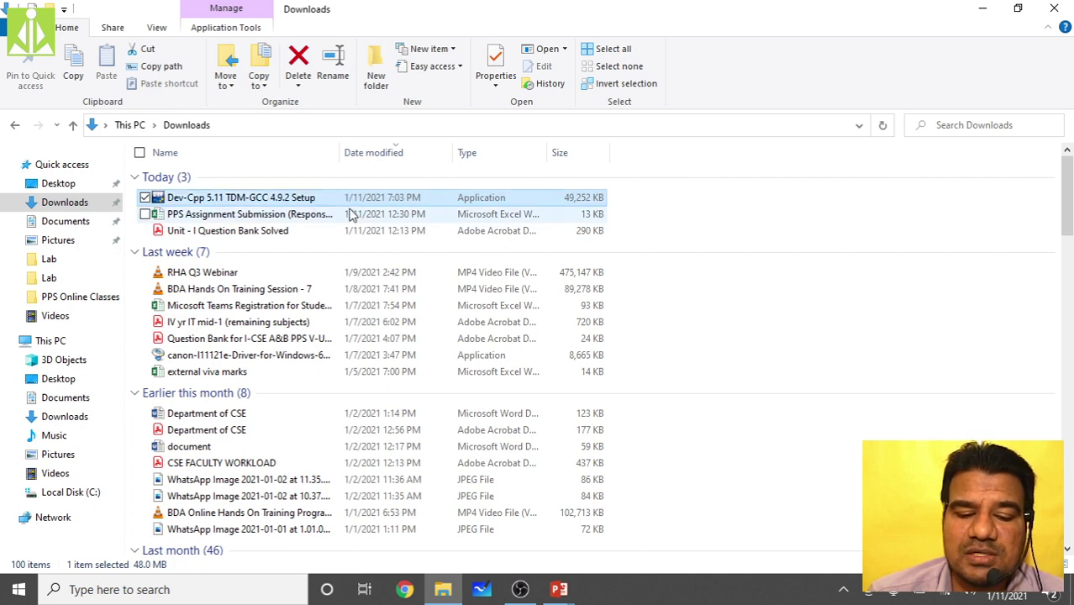
pyautogui.doubleClick(341, 202)
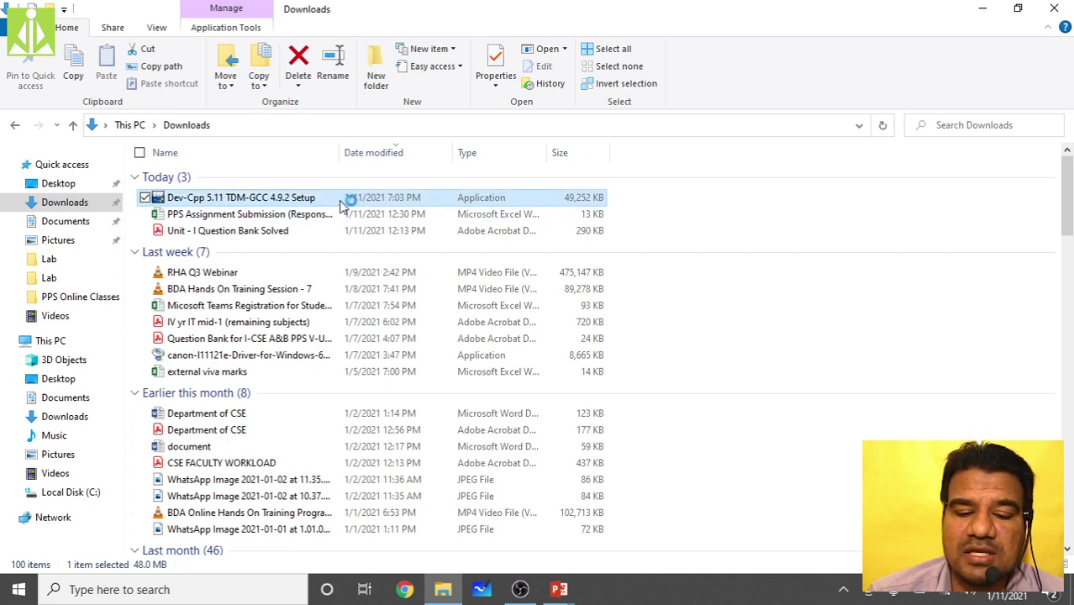
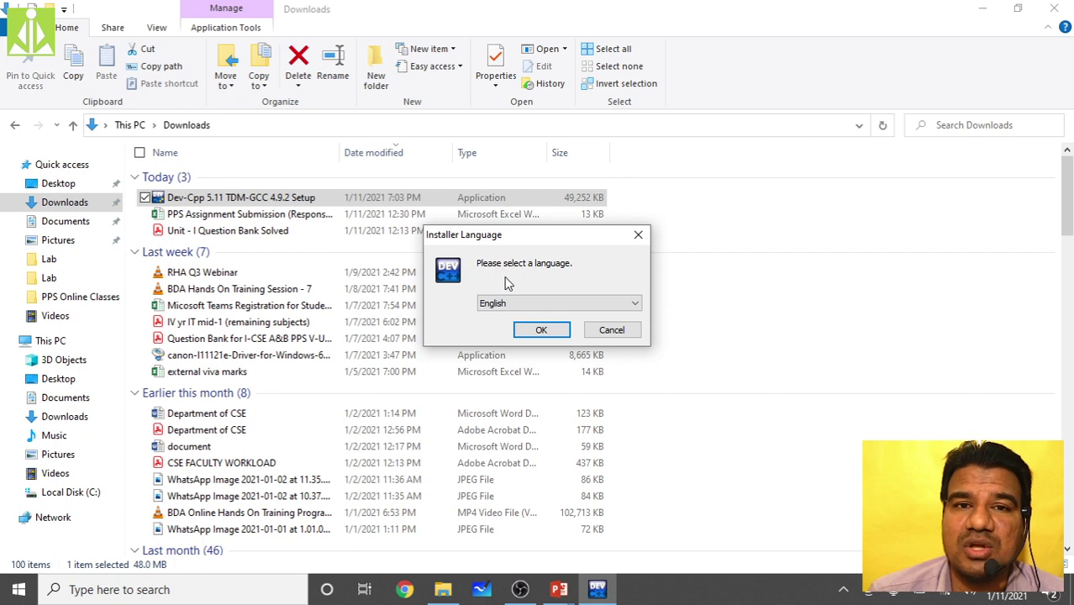
pyautogui.click(542, 331)
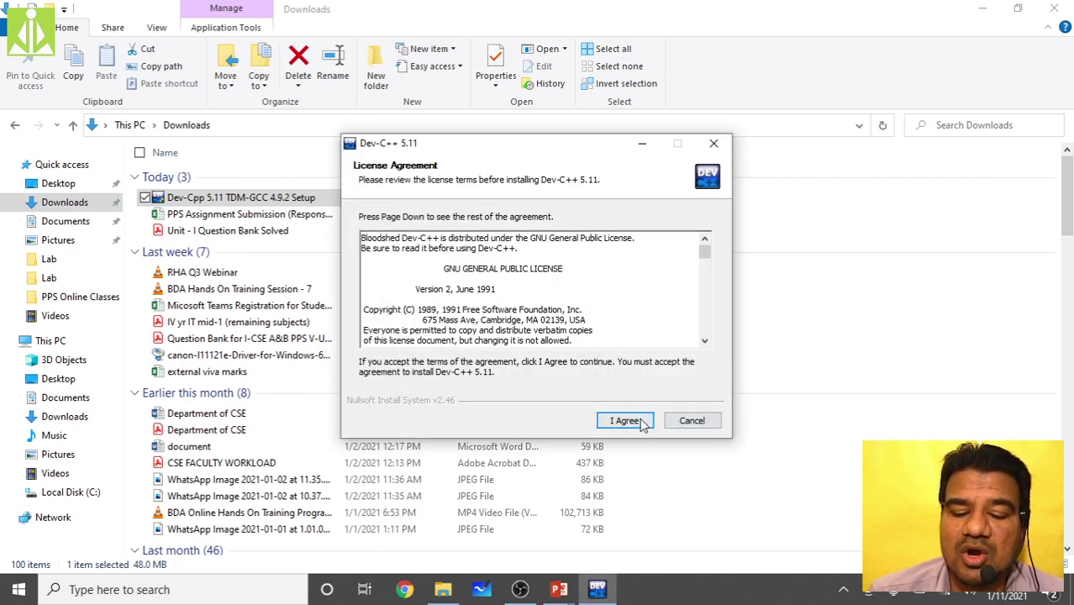
# - Skim the Dev-C++ 5.11 license agreement and accept its terms
pyautogui.scroll(-20, 565, 309)
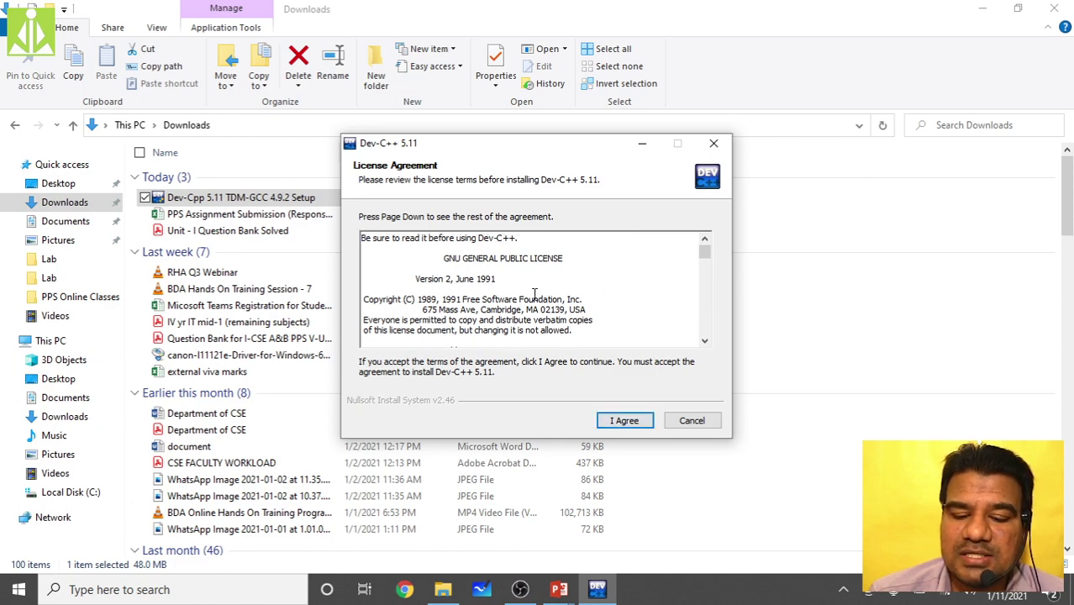
pyautogui.scroll(-20, 534, 292)
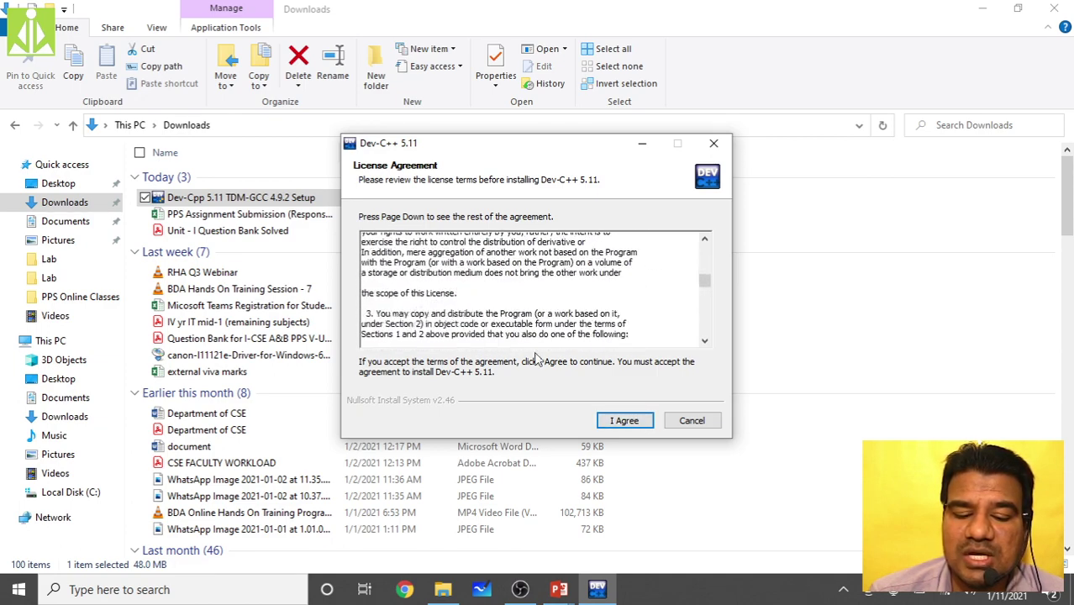
pyautogui.click(626, 421)
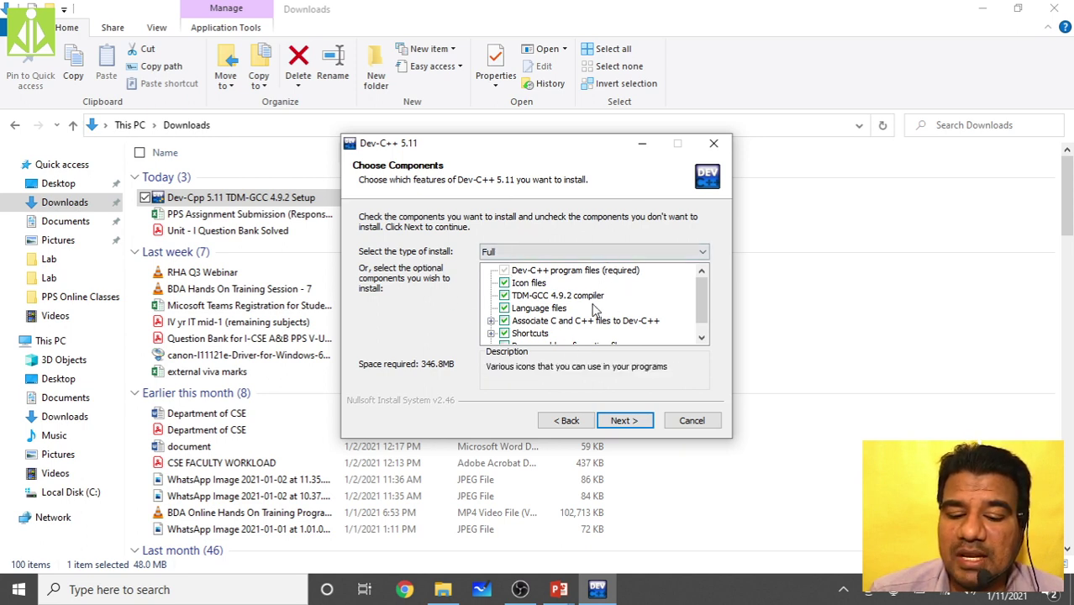
# - Review the installable components, choose the Full install type and continue to the install location
pyautogui.scroll(-1, 570, 320)
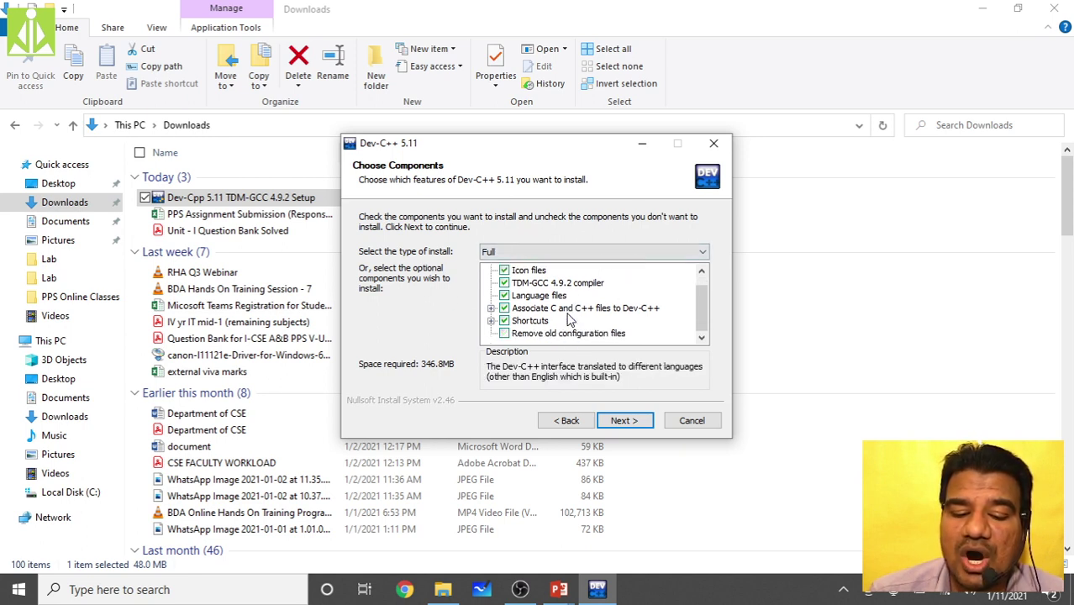
pyautogui.scroll(1, 569, 320)
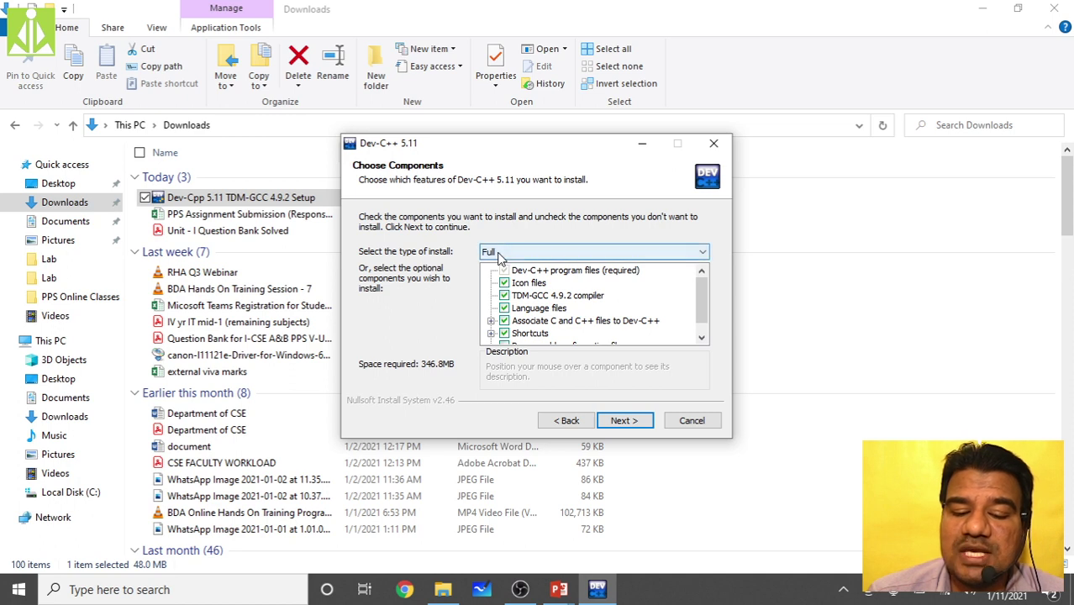
pyautogui.click(702, 257)
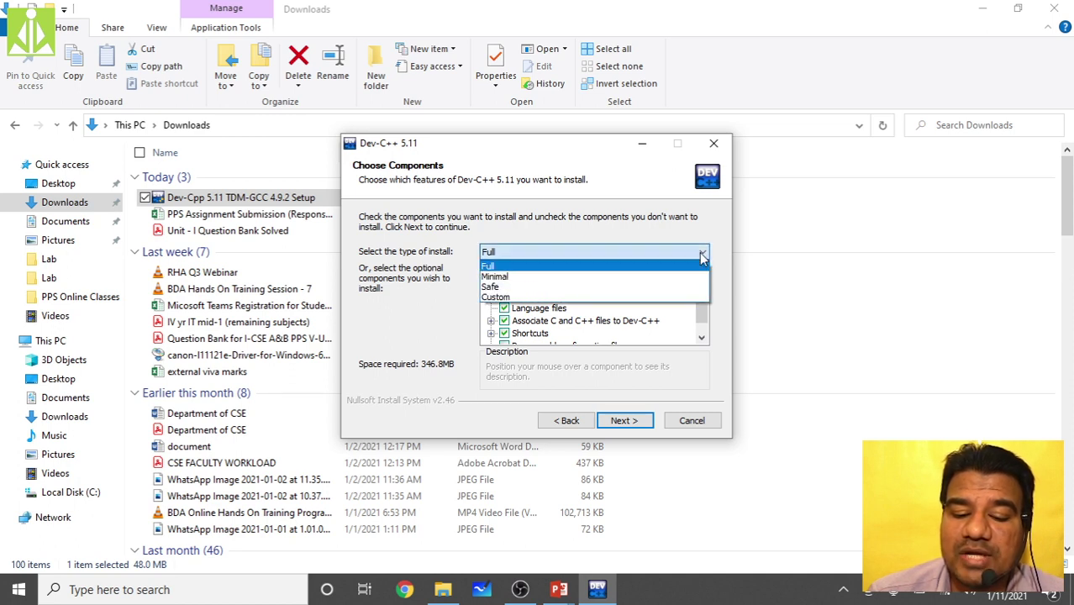
pyautogui.click(514, 267)
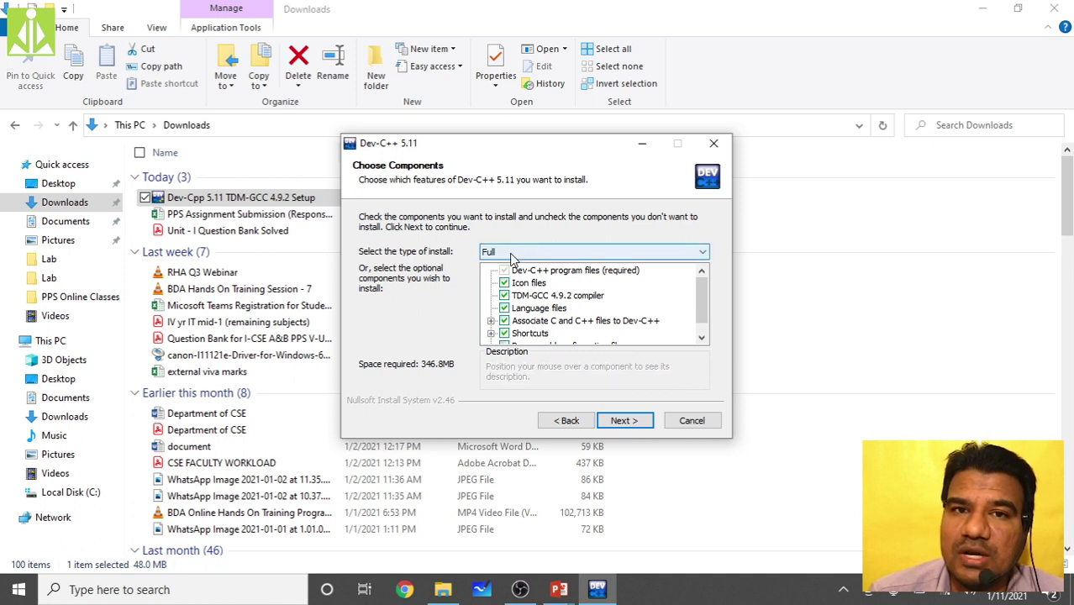
pyautogui.click(624, 422)
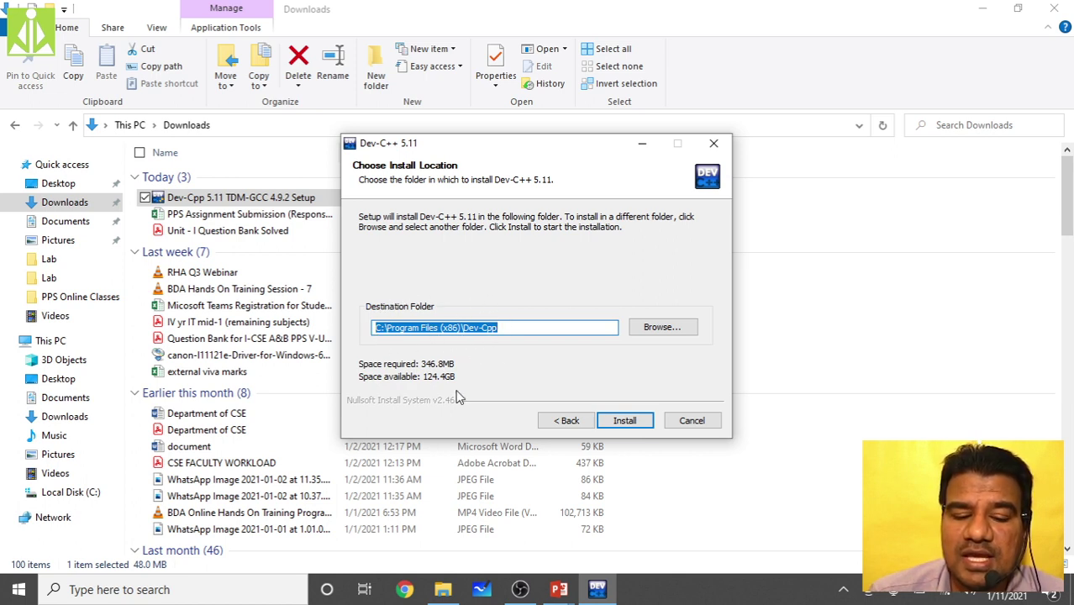
# - Install Dev-C++ 5.11 into the destination folder C:\Program Files (x86)\Dev-Cpp
pyautogui.click(625, 421)
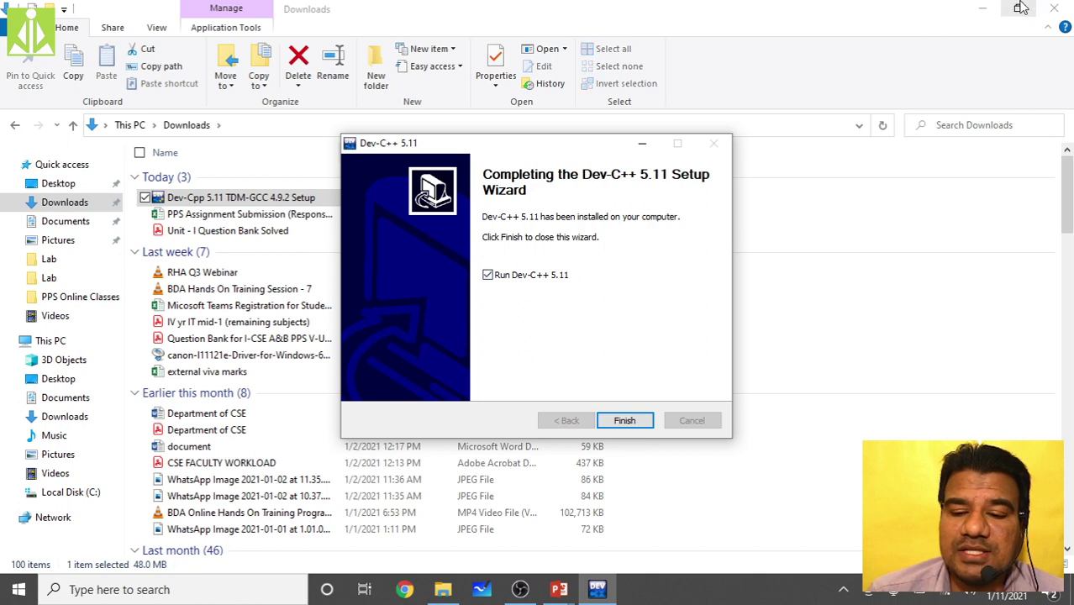
# - Clear the open windows behind the setup wizard and locate the Dev-C++ shortcut on the desktop
pyautogui.click(982, 9)
pyautogui.click(887, 417)
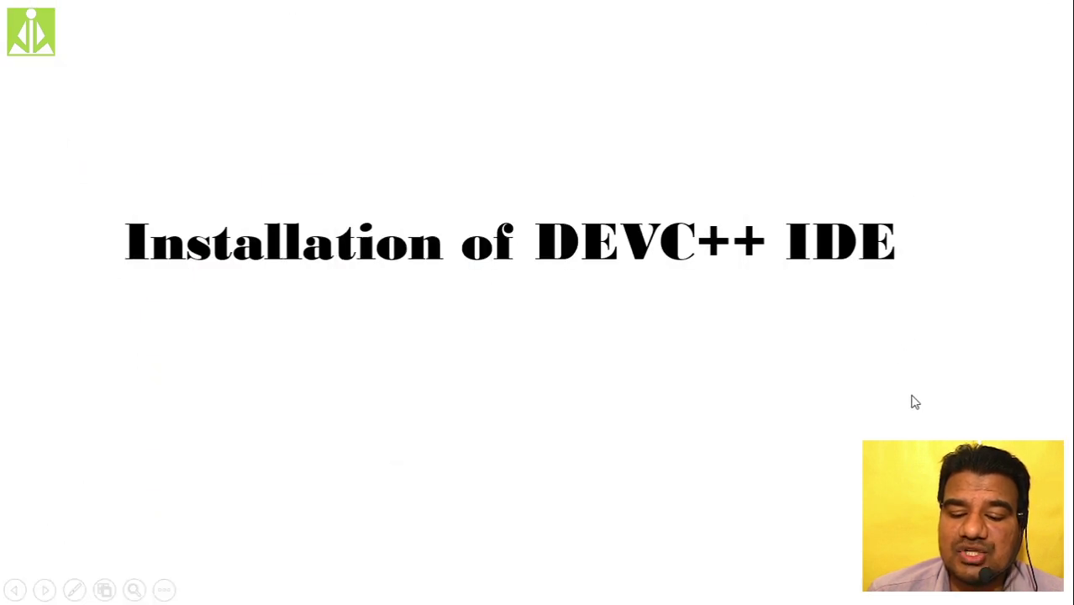
pyautogui.rightClick(875, 401)
pyautogui.click(874, 387)
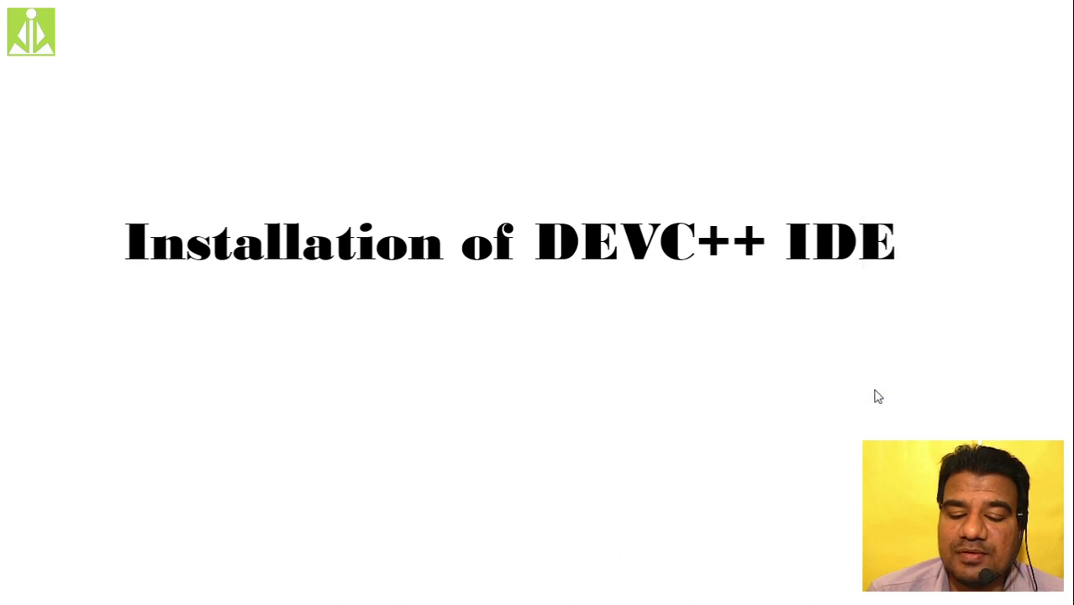
pyautogui.click(1014, 8)
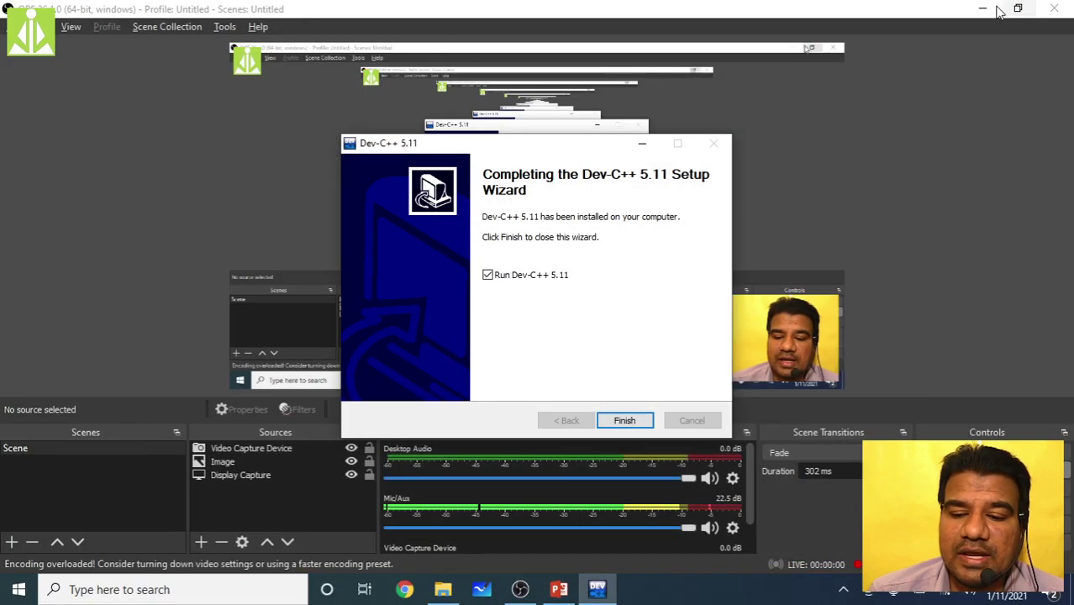
pyautogui.click(974, 9)
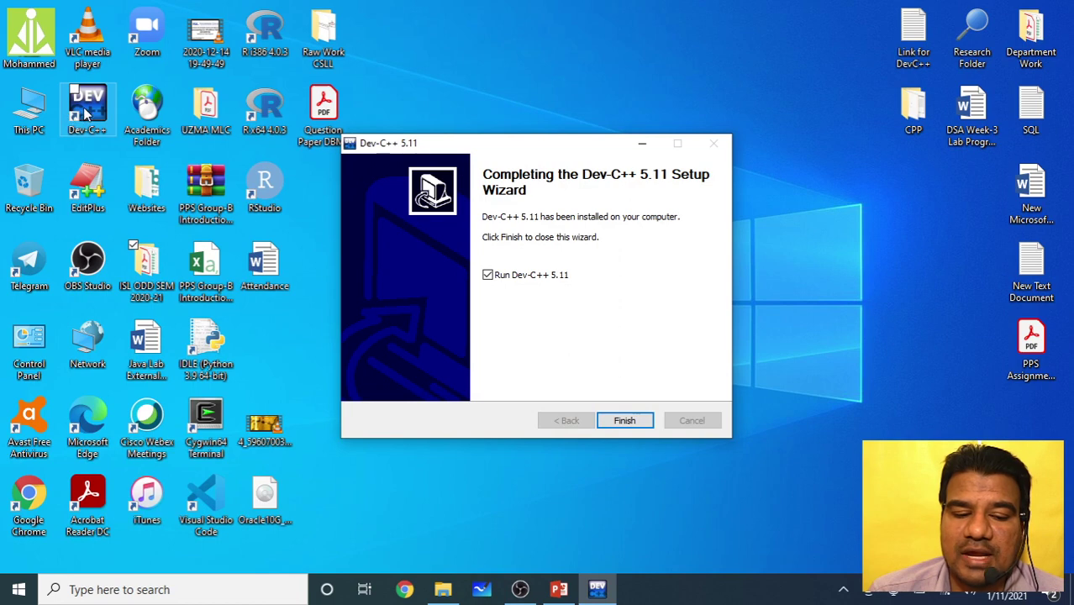
pyautogui.click(85, 116)
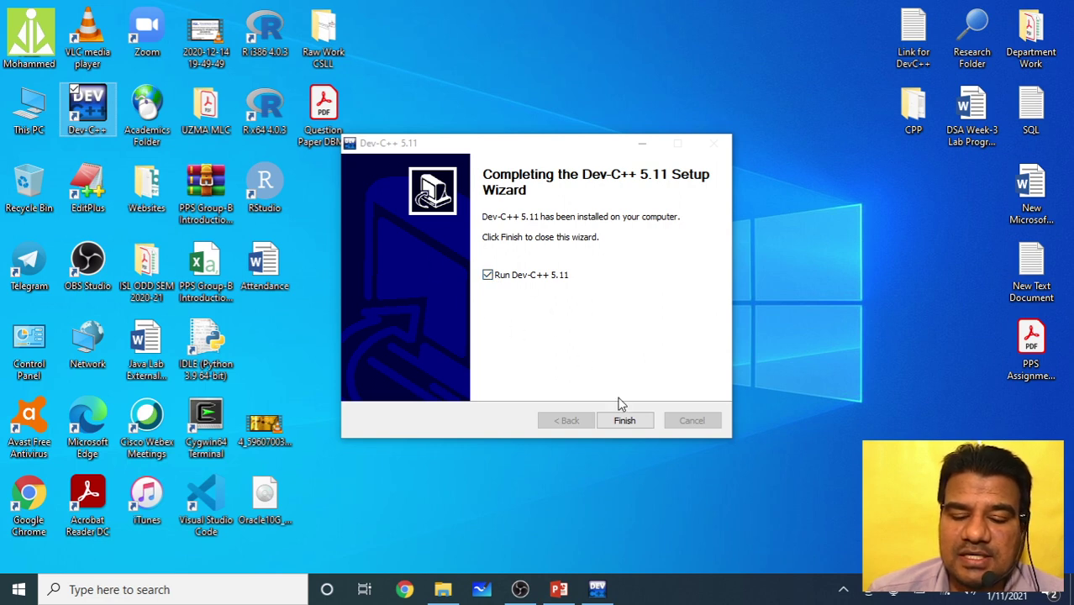
# - Finish setup with Run Dev-C++ 5.11 enabled and complete first-time configuration with English (Original), Consolas font, Classic Plus colors and New Look icons
pyautogui.click(627, 421)
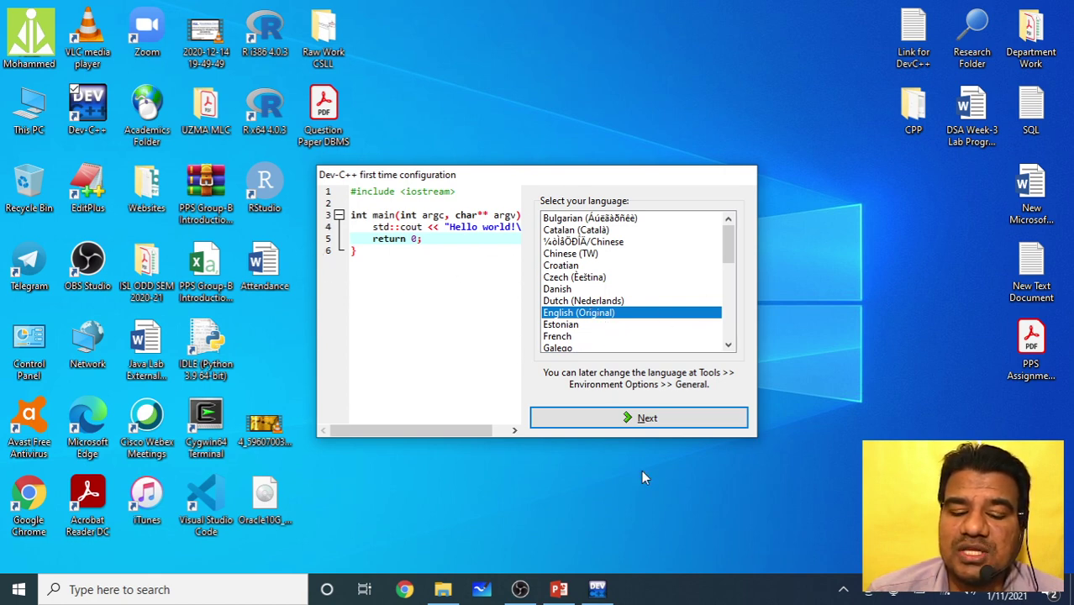
pyautogui.click(637, 424)
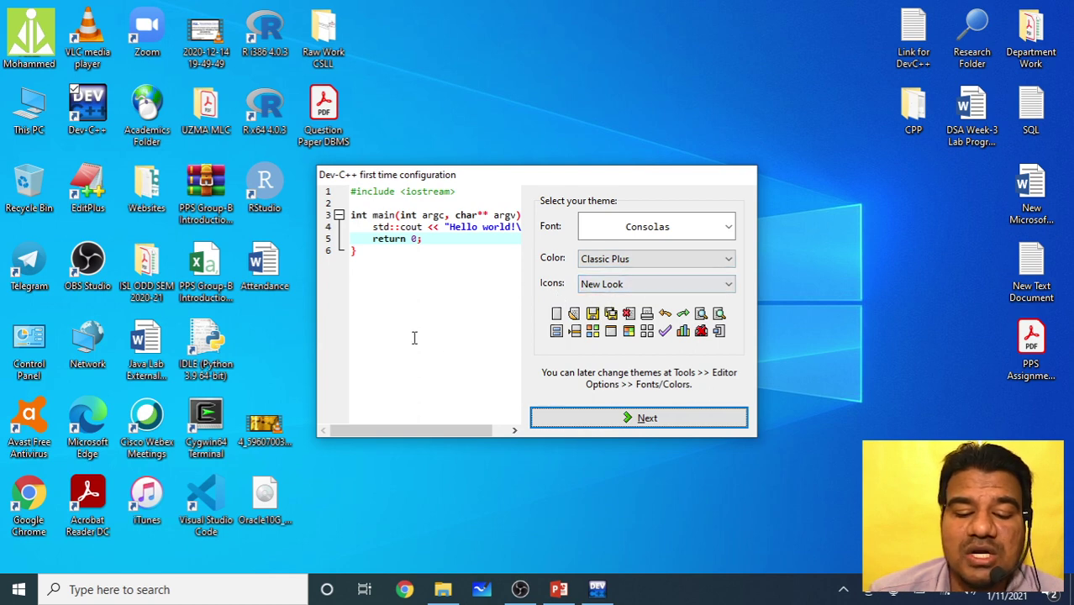
pyautogui.click(649, 422)
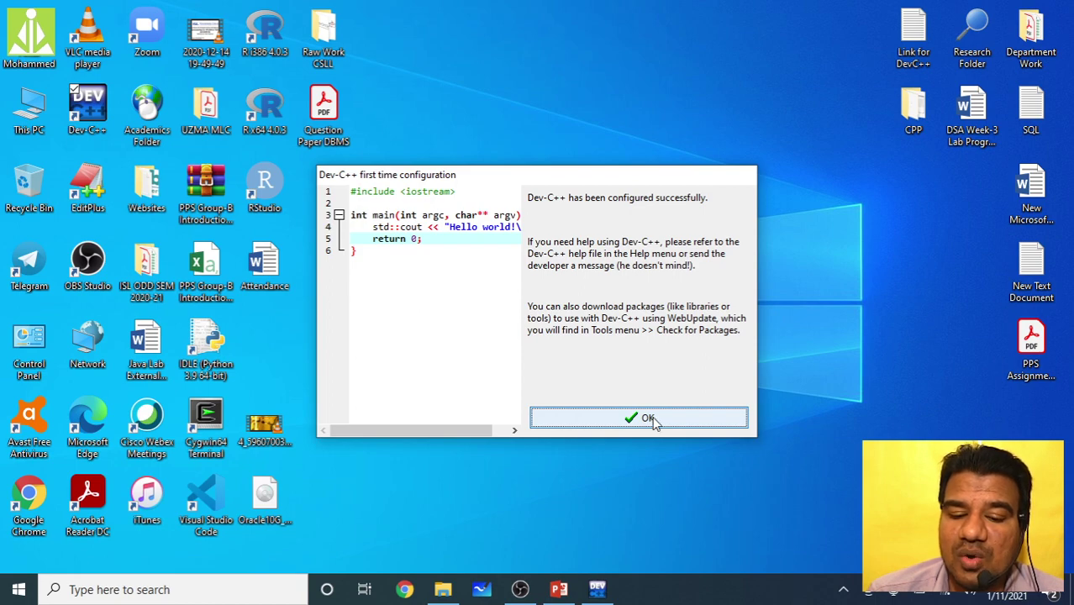
pyautogui.click(653, 418)
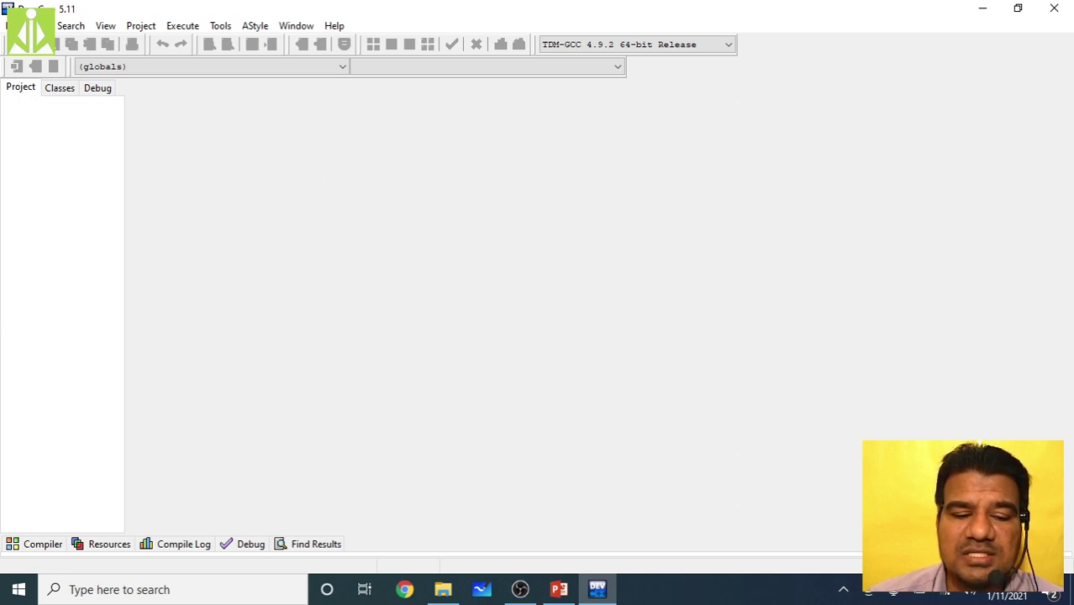
# - Create a new source file and enter the sample text fasdf on its first line
pyautogui.click(18, 25)
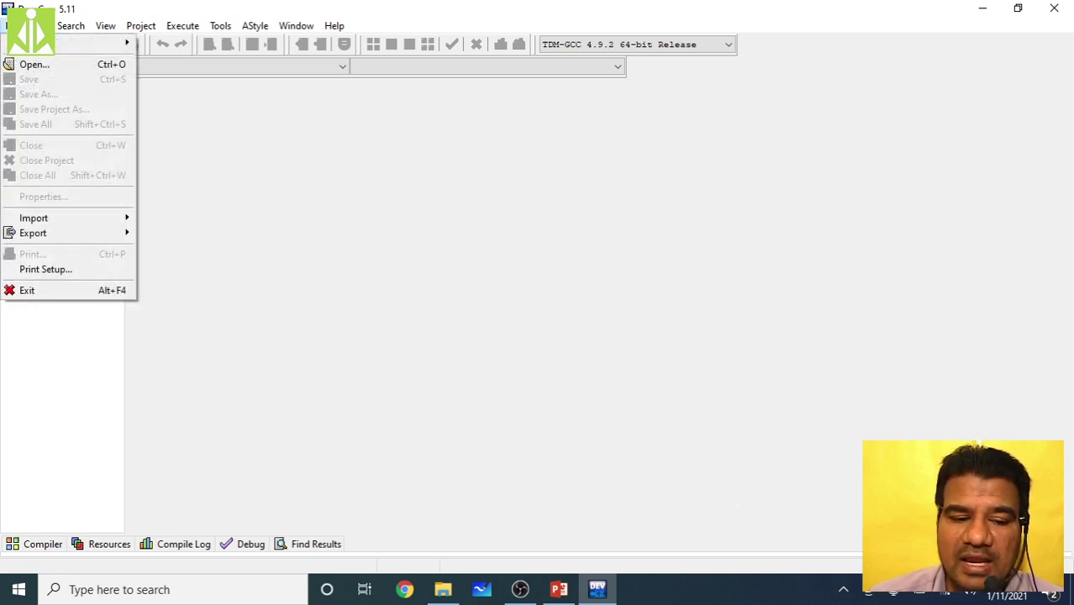
pyautogui.moveTo(118, 43)
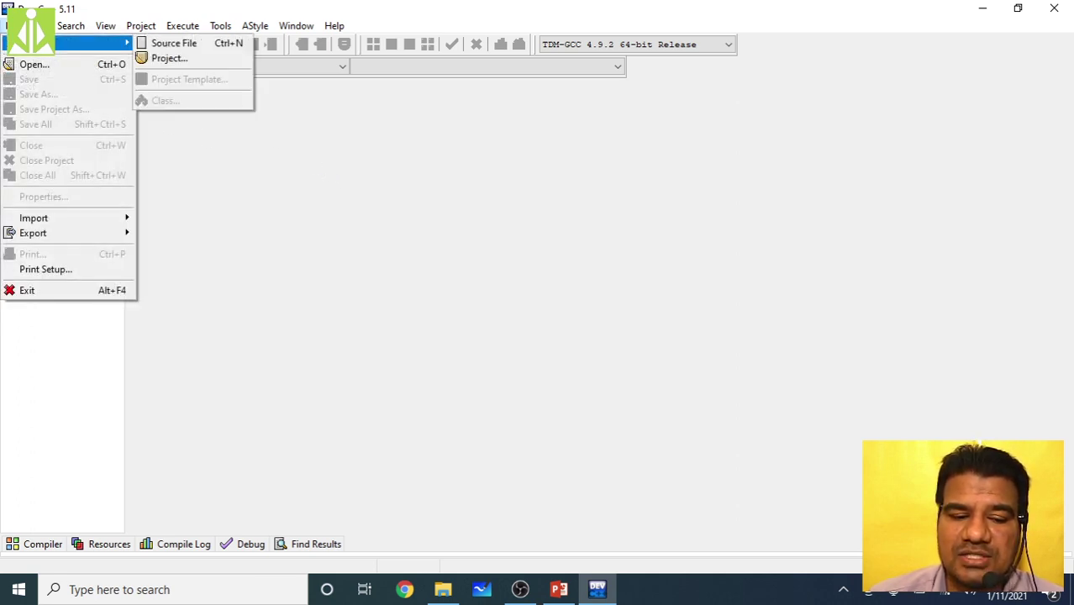
pyautogui.click(180, 44)
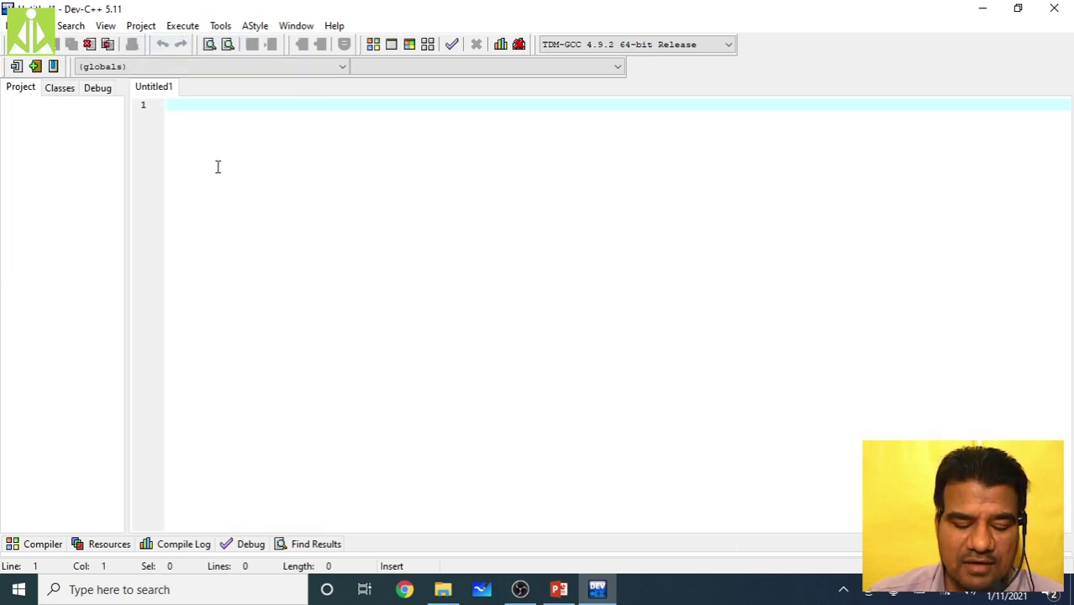
pyautogui.write('fasdf')
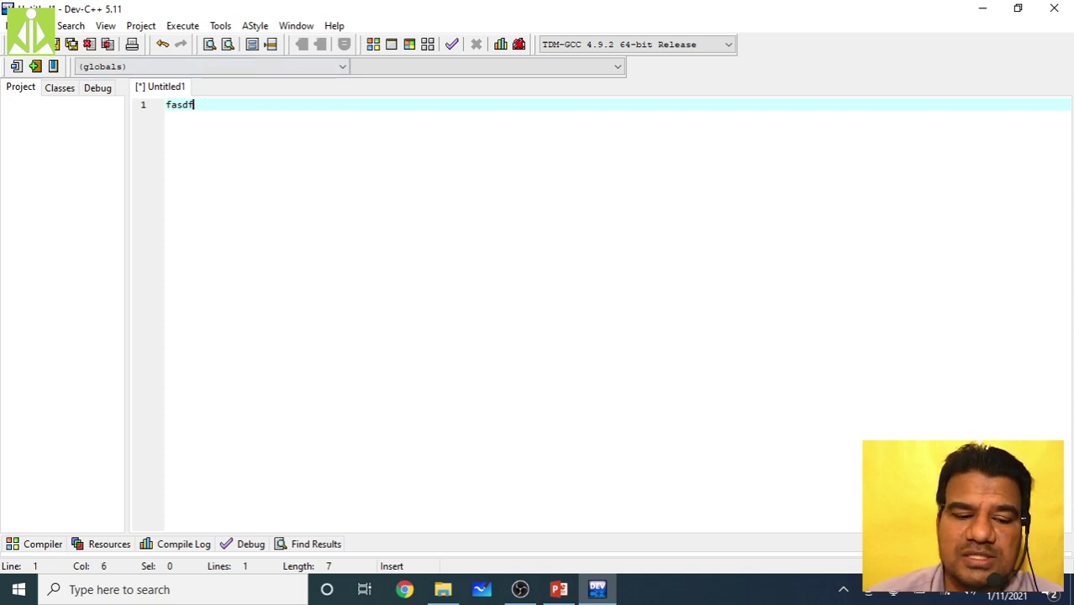
# - Set the code editor's font size to 24 in the editor options, keeping the Consolas font, and apply it
pyautogui.click(7, 26)
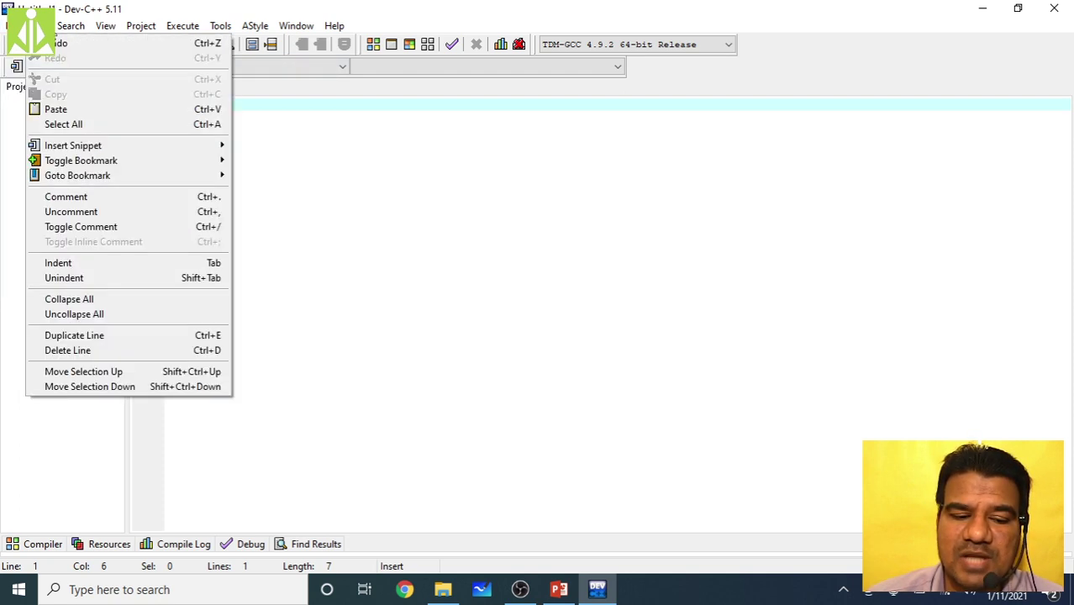
pyautogui.moveTo(217, 35)
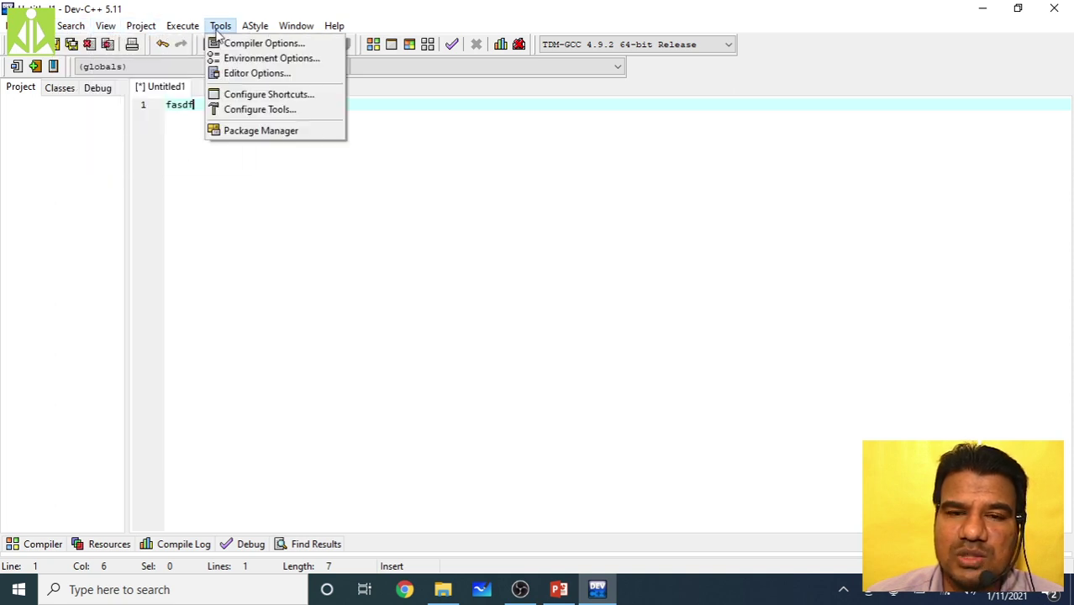
pyautogui.moveTo(7, 26)
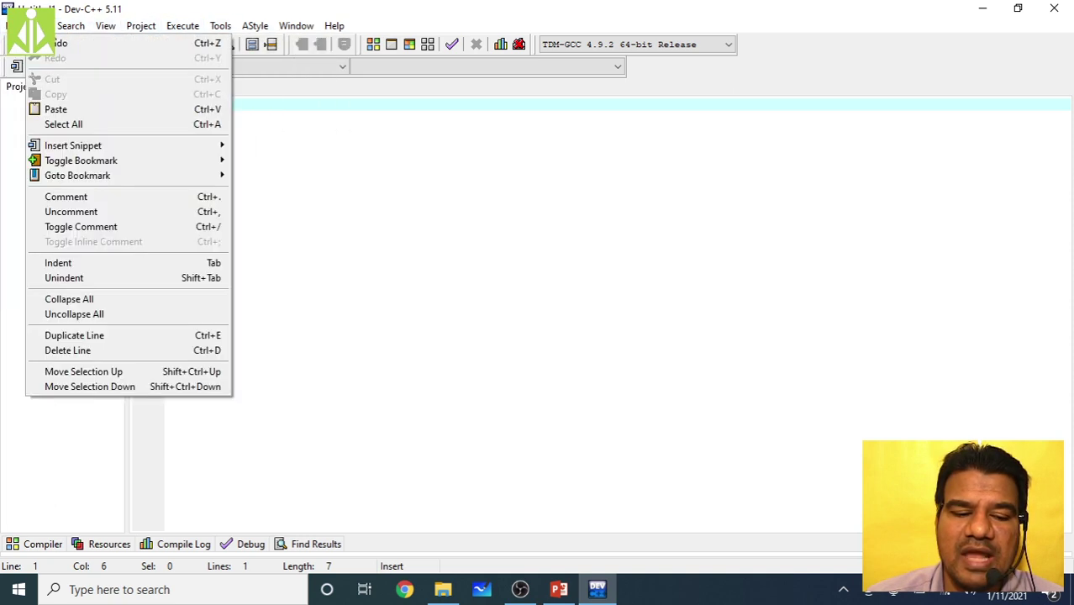
pyautogui.moveTo(152, 39)
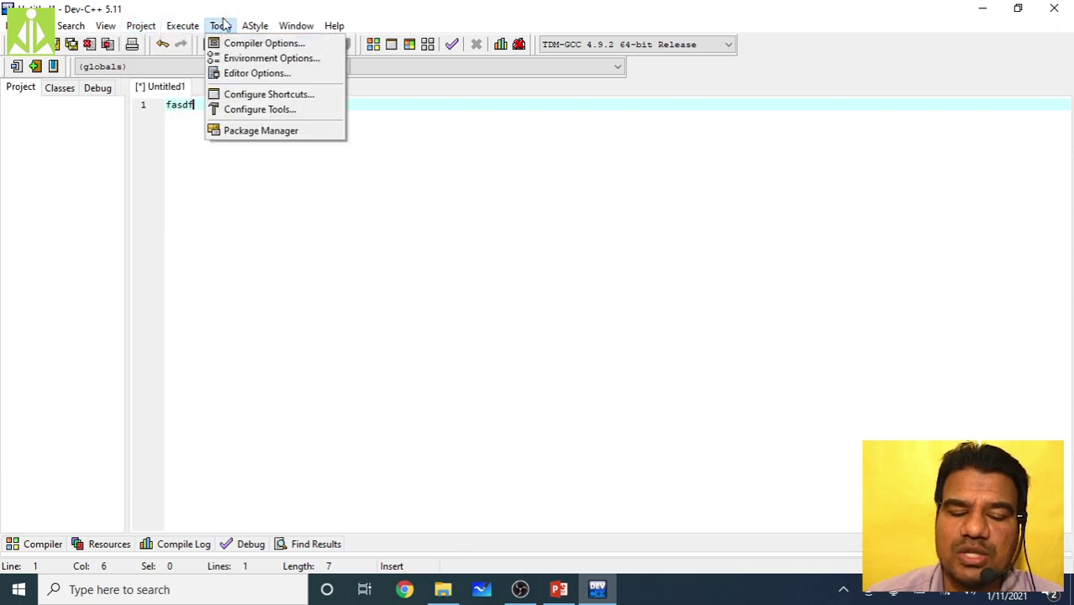
pyautogui.click(232, 75)
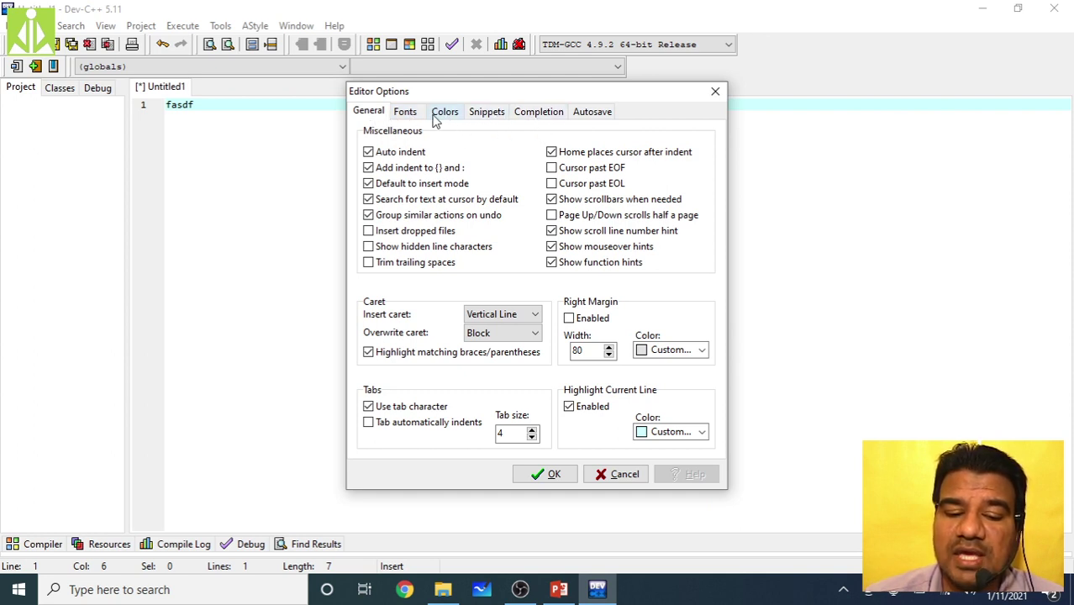
pyautogui.click(407, 117)
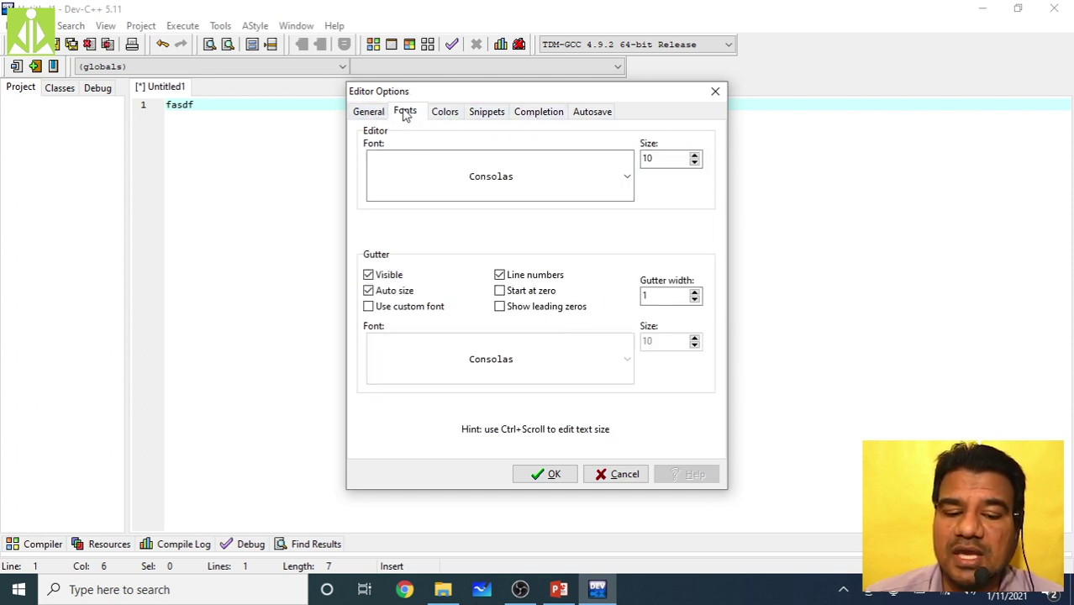
pyautogui.click(649, 160)
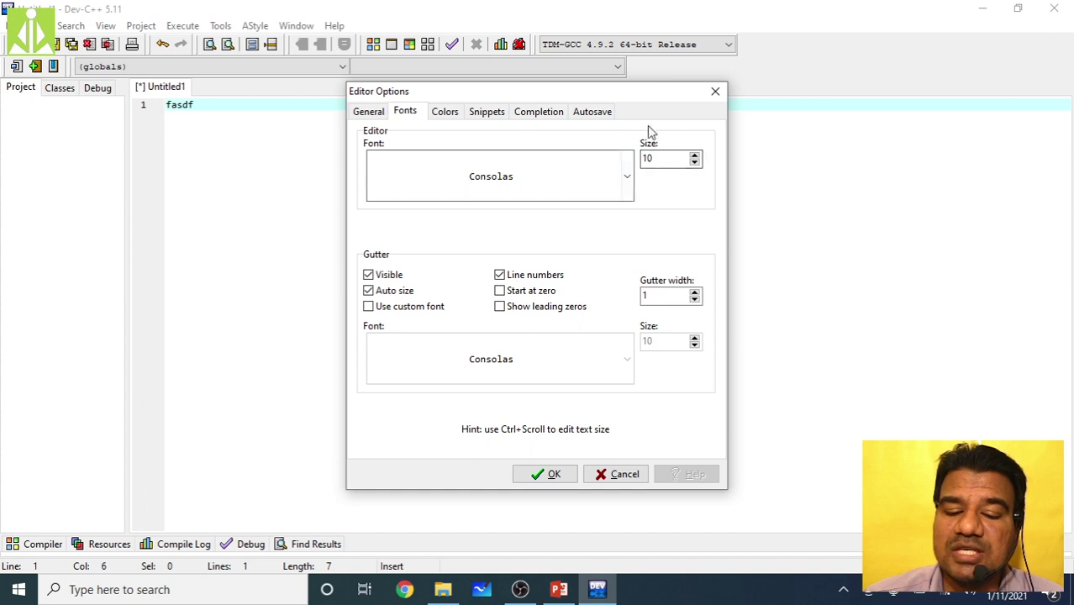
pyautogui.click(694, 156)
pyautogui.click(694, 155)
pyautogui.click(694, 155)
pyautogui.click(694, 156)
pyautogui.click(694, 156)
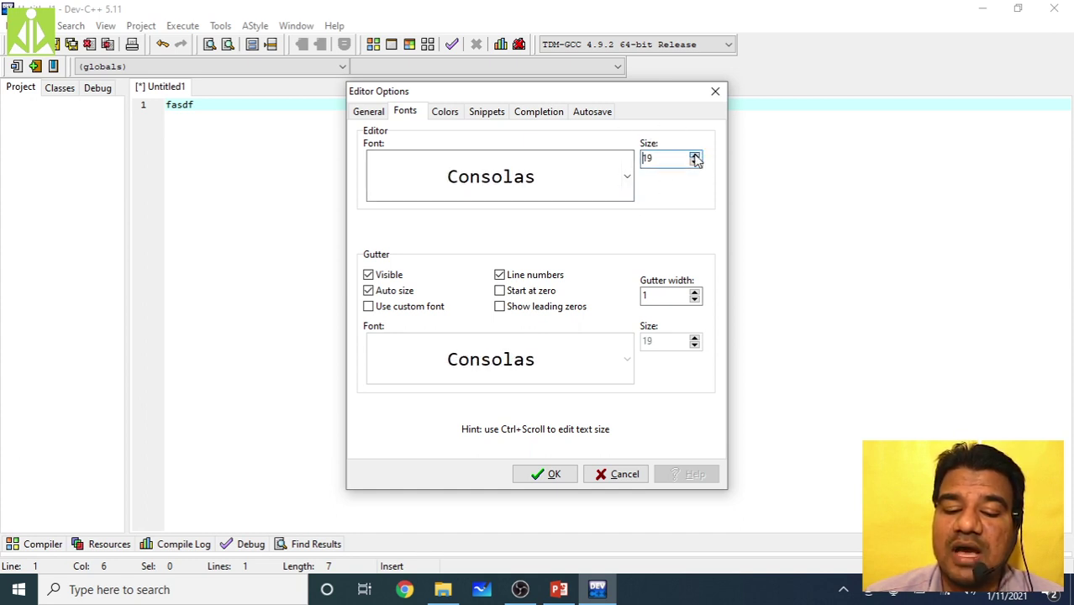
pyautogui.click(694, 156)
pyautogui.click(694, 155)
pyautogui.click(695, 157)
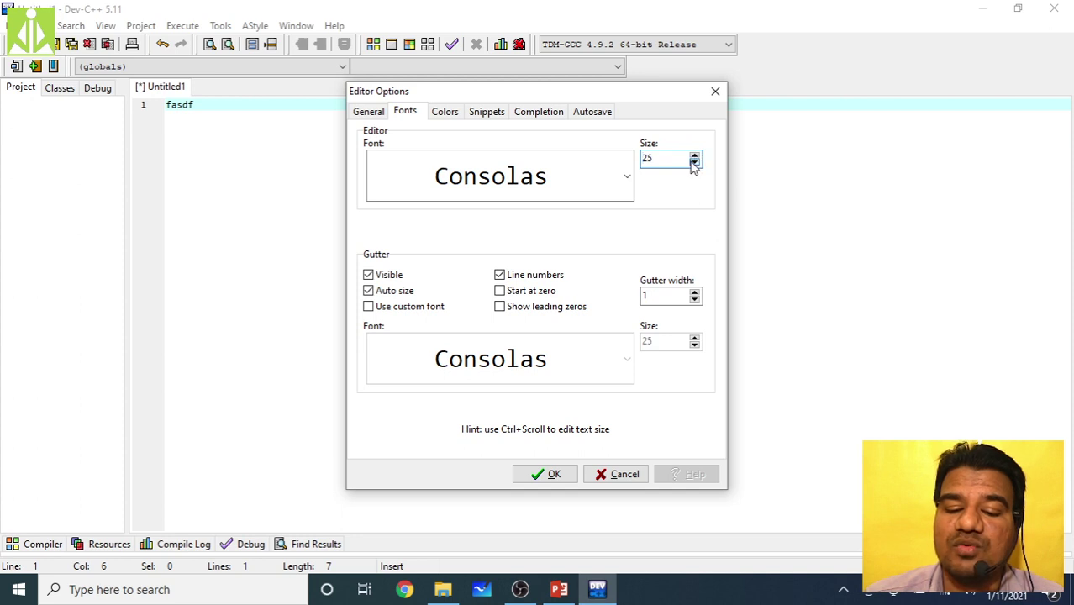
pyautogui.click(695, 164)
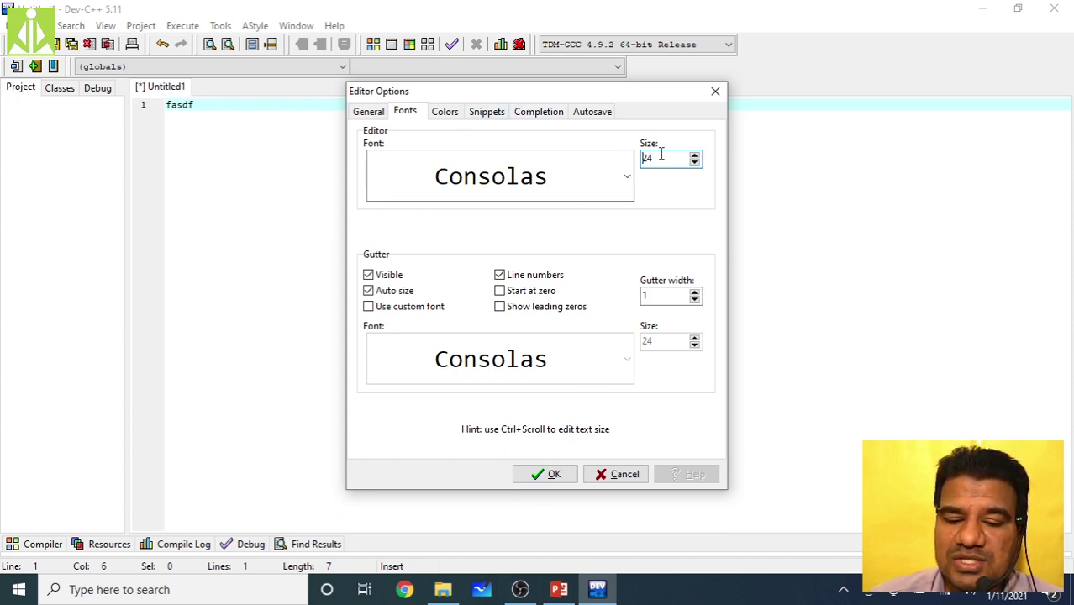
pyautogui.click(553, 476)
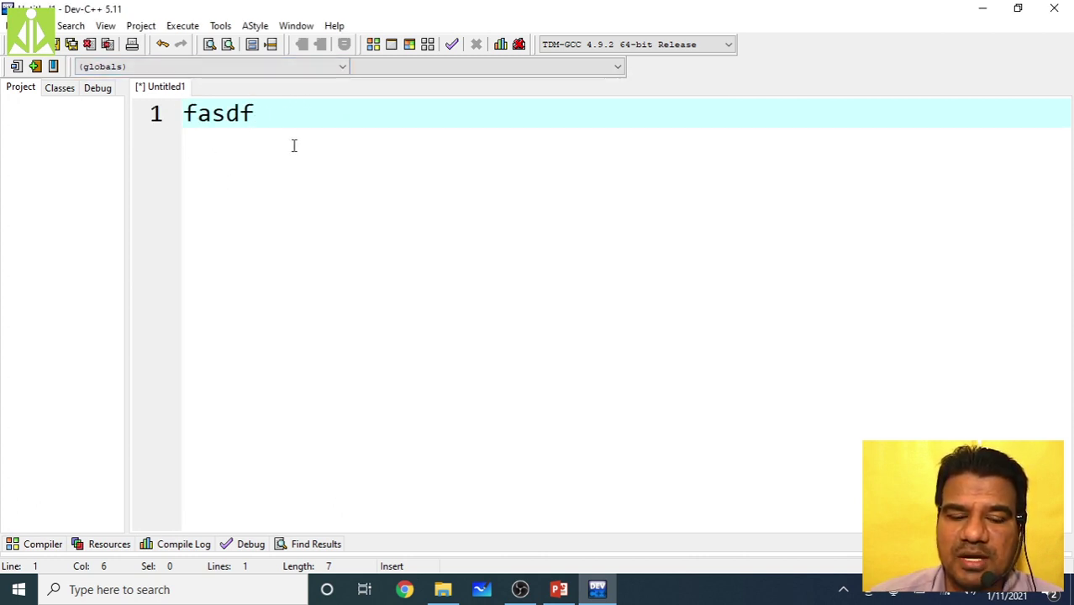
# - Delete the sample text fasdf from the source file
pyautogui.press('BackSpace')
pyautogui.press('BackSpace')
pyautogui.press('BackSpace')
pyautogui.press('BackSpace')
pyautogui.press('BackSpace')
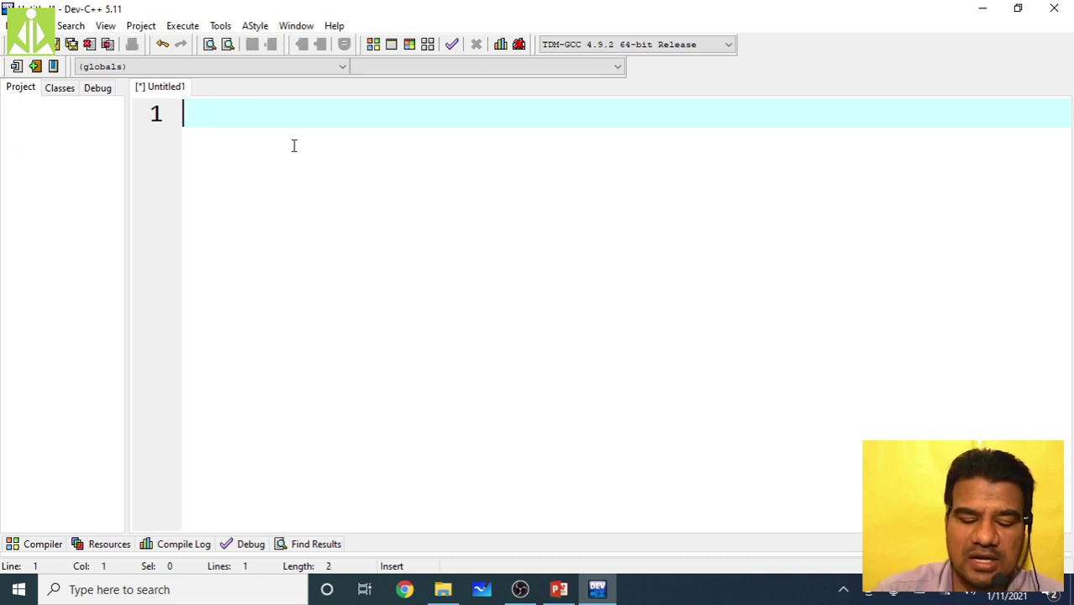
# - Write the header line #include<stdio.h> at the start of the source file and begin a new line below it
pyautogui.write('#incld')
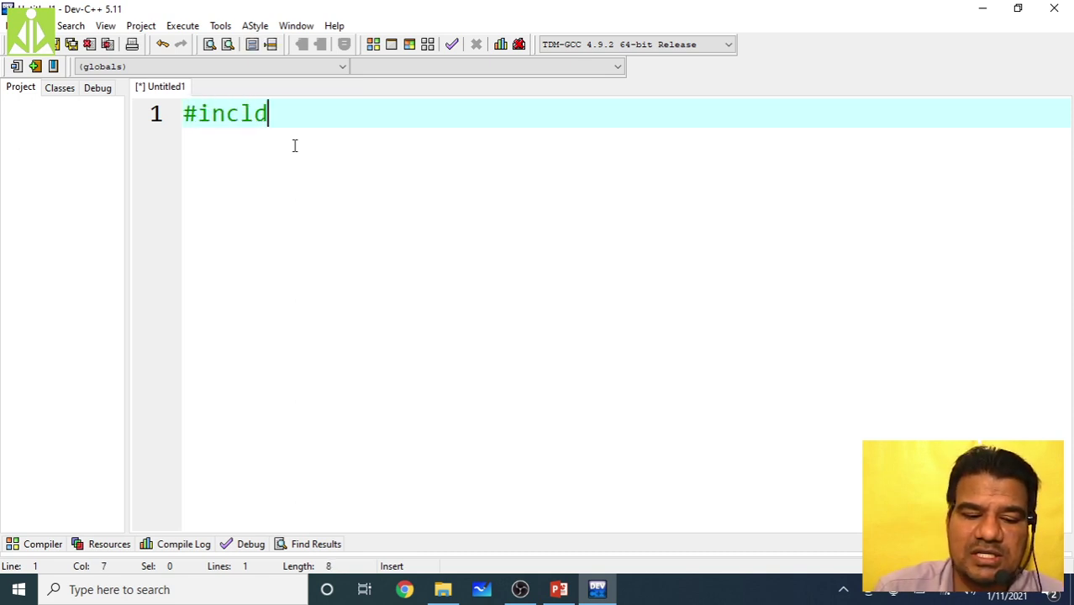
pyautogui.write('u')
pyautogui.press('BackSpace')
pyautogui.press('BackSpace')
pyautogui.write('e<stdio')
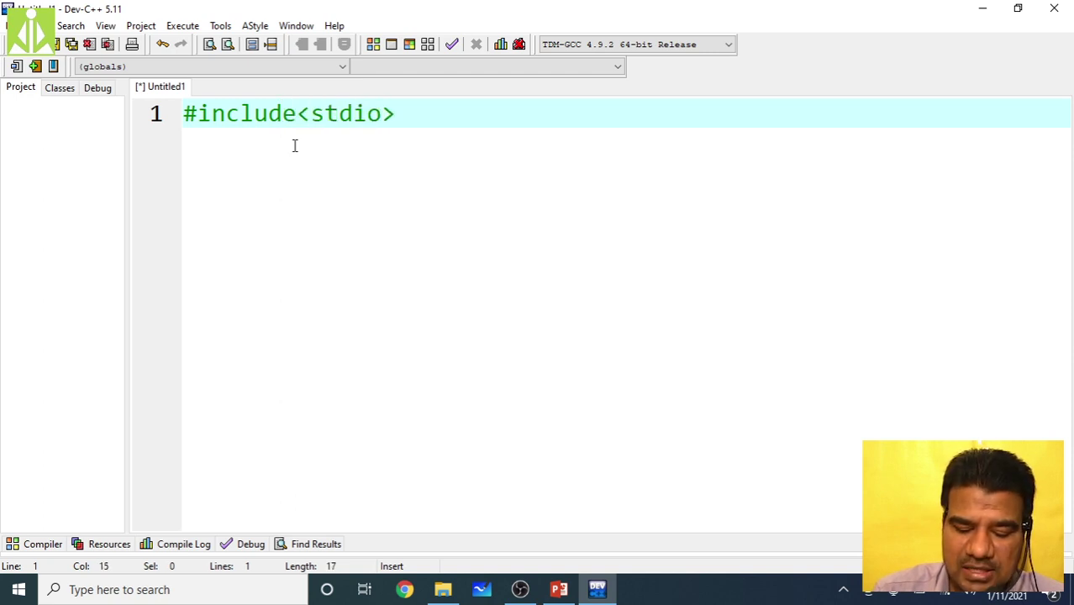
pyautogui.write('.h>')
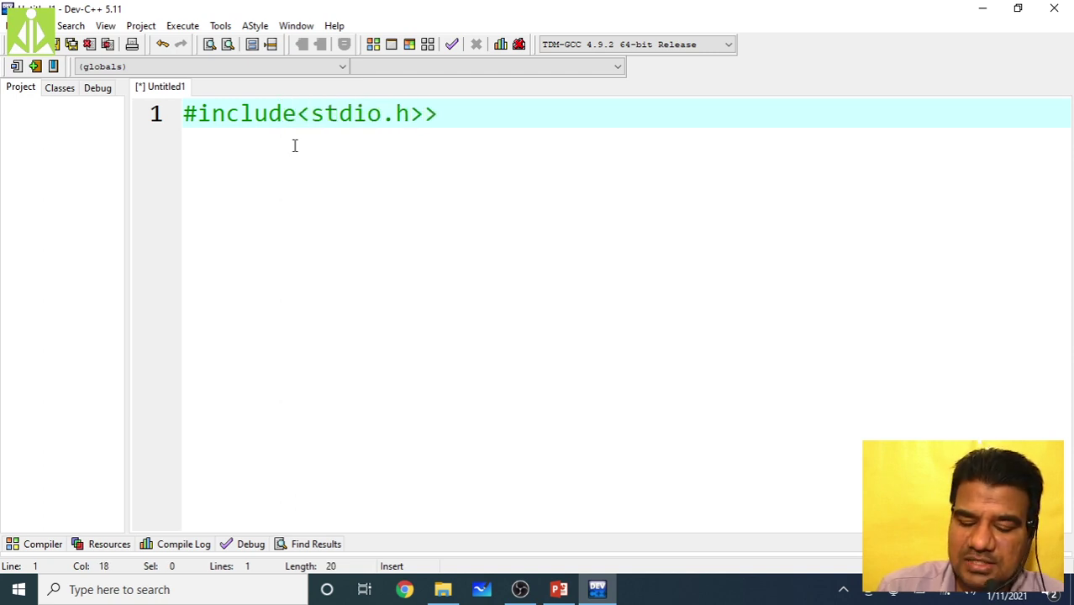
pyautogui.press('BackSpace')
pyautogui.press('Right')
pyautogui.press('Return')
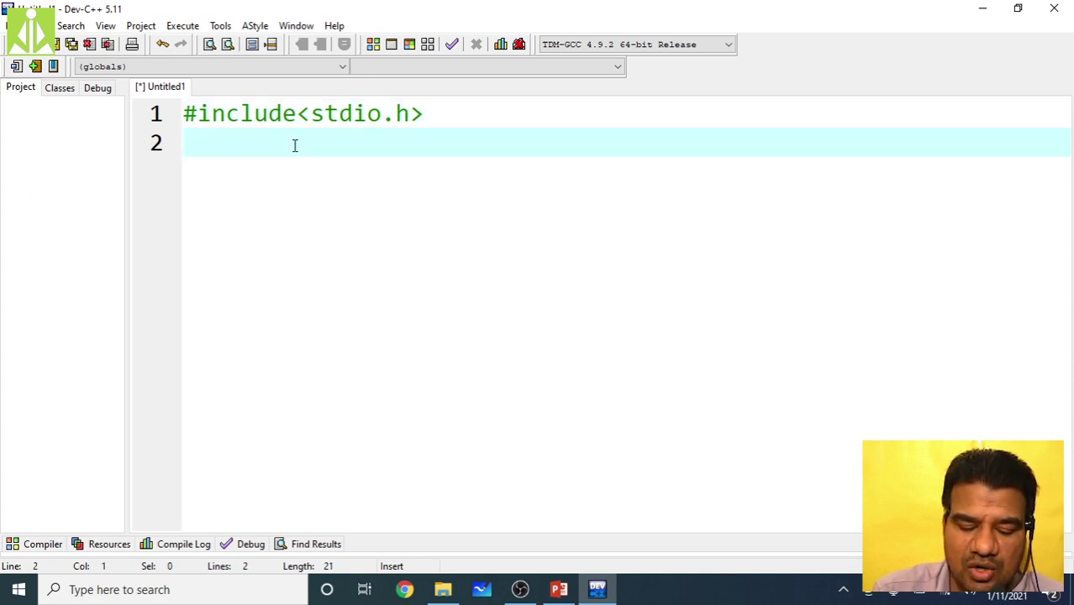
# - Add the function int main(void) with an opening and closing brace and an empty line between them
pyautogui.write('int main')
pyautogui.write('(void')
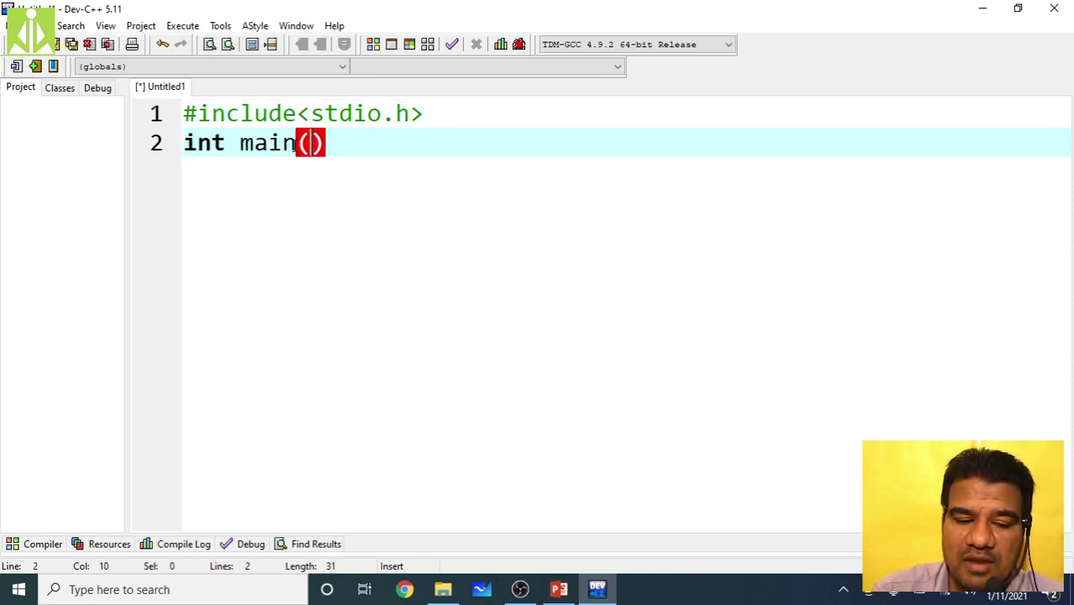
pyautogui.write(')')
pyautogui.press('Return')
pyautogui.write('{')
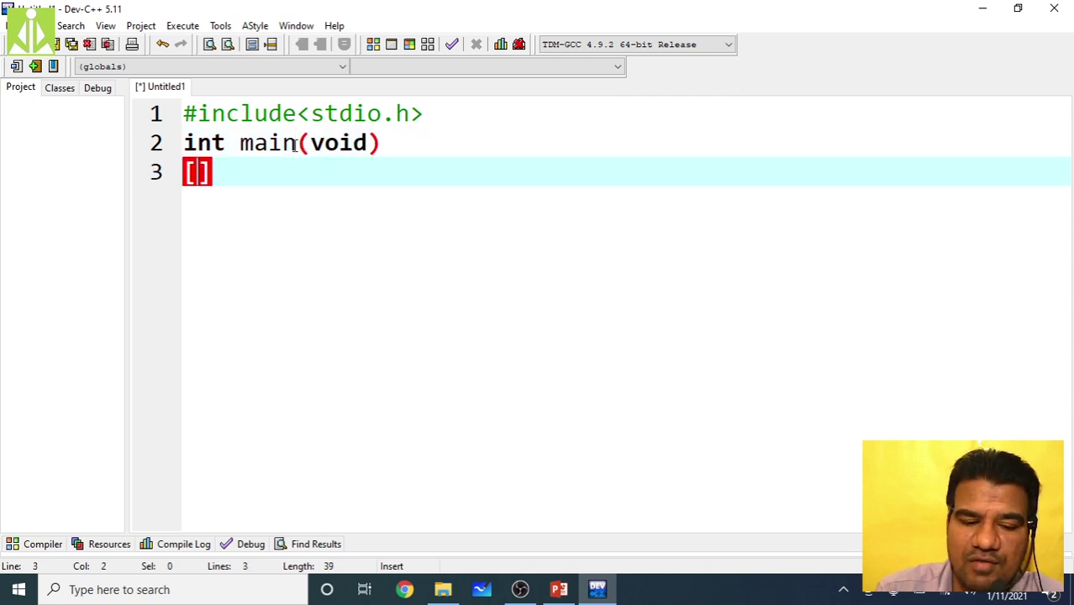
pyautogui.press('BackSpace')
pyautogui.write('{')
pyautogui.press('Return')
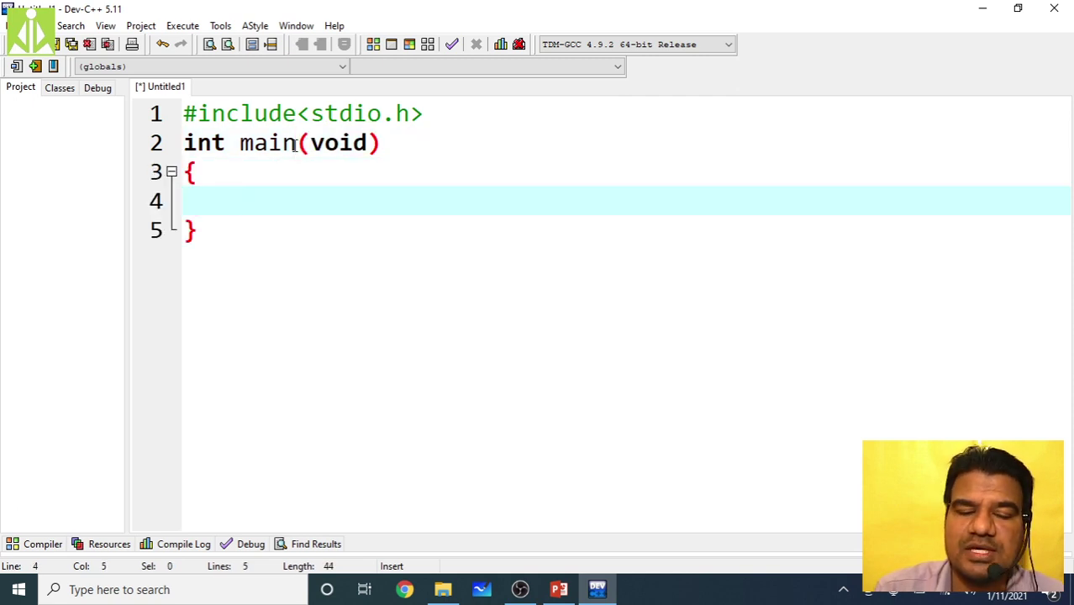
# - Write the statement printf("Hello World\n"); on the empty line inside the main function
pyautogui.write('p')
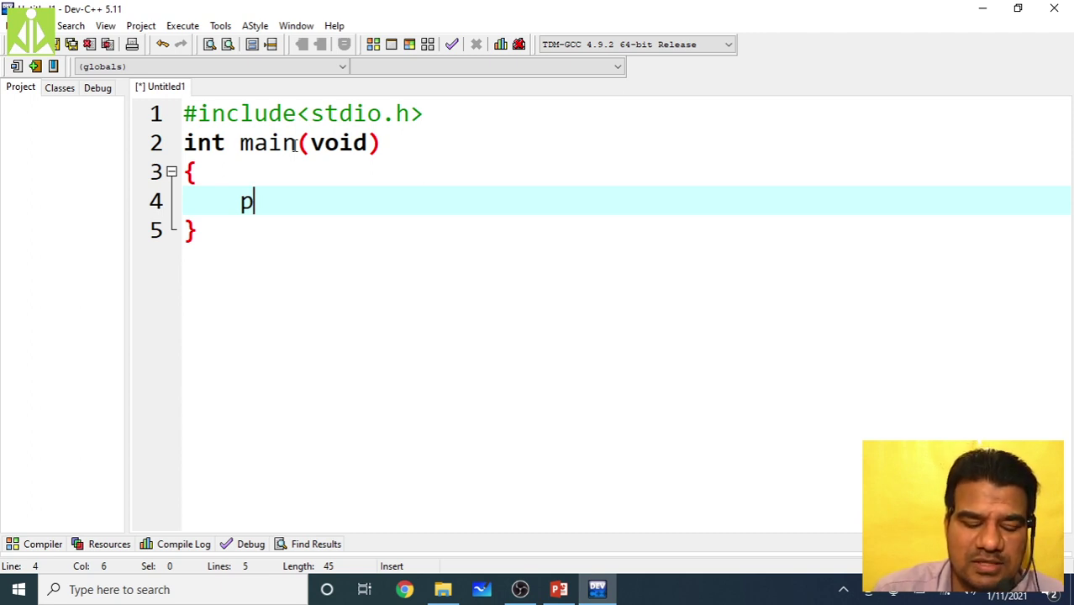
pyautogui.write('rintf(')
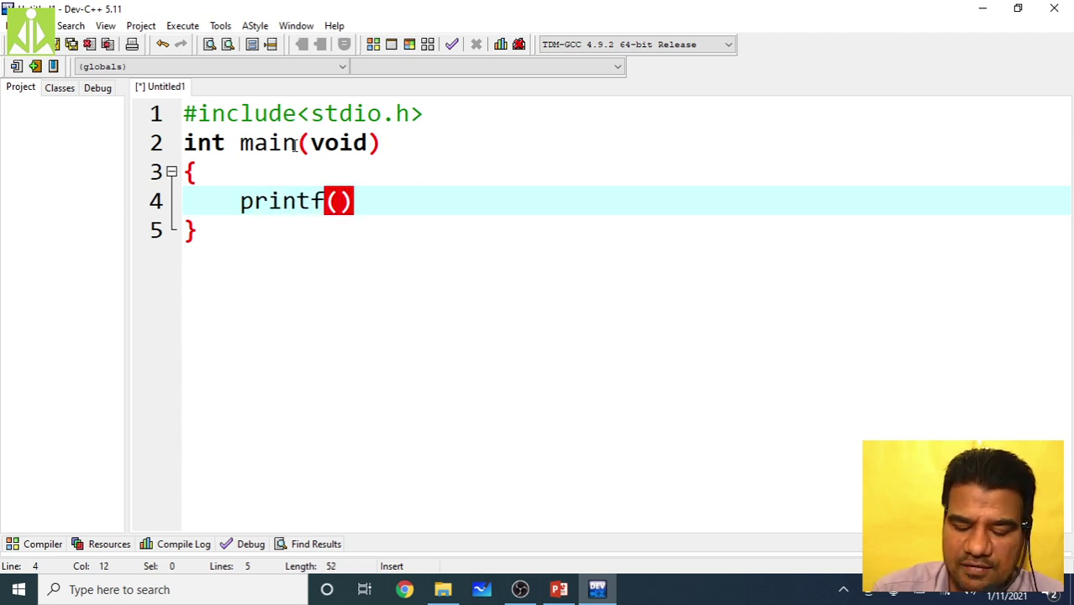
pyautogui.write('"Hello')
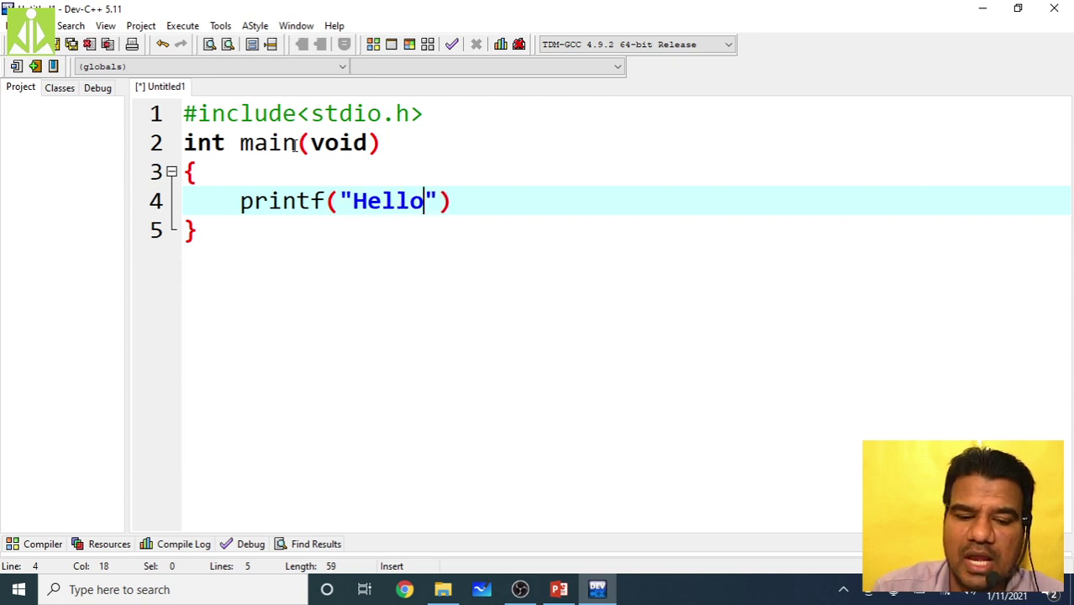
pyautogui.write(' World')
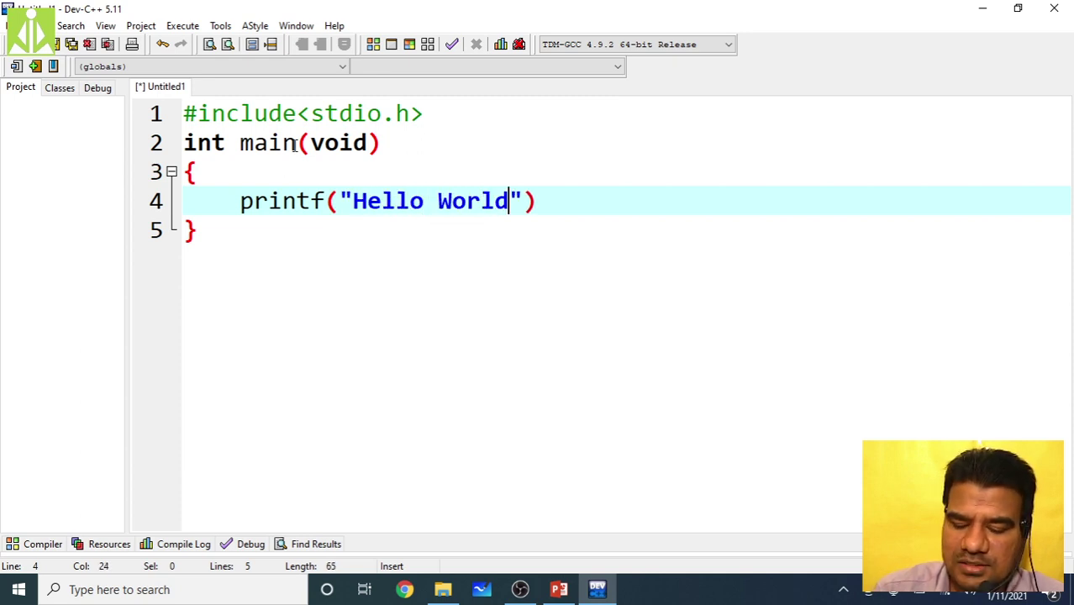
pyautogui.write('\\n')
pyautogui.press('Right')
pyautogui.press('Right')
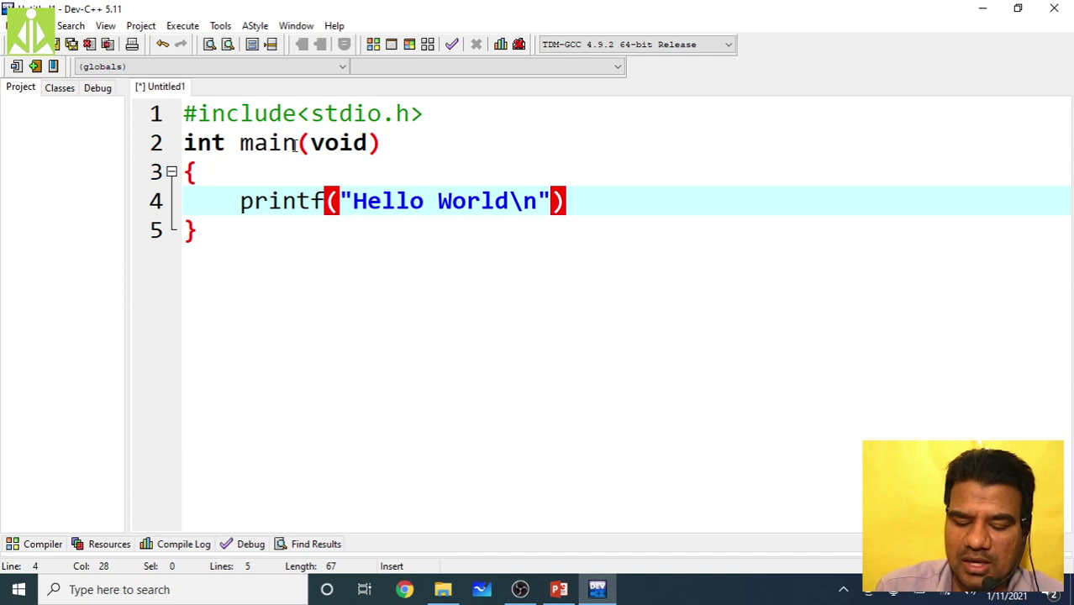
pyautogui.write(';')
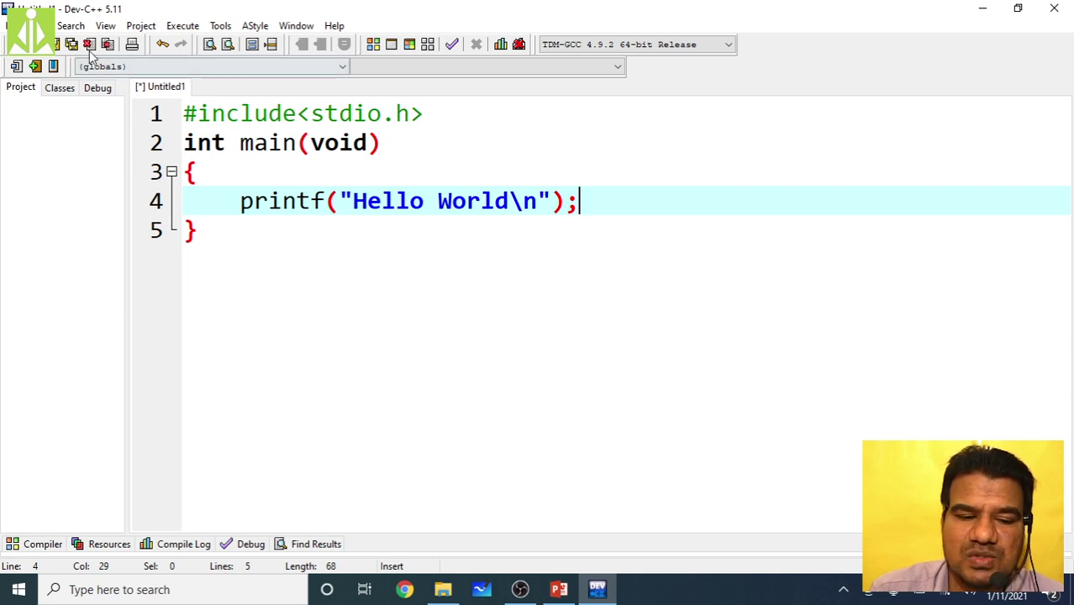
# - Save the source file as HelloWorld.c in the Documents folder
pyautogui.click(13, 25)
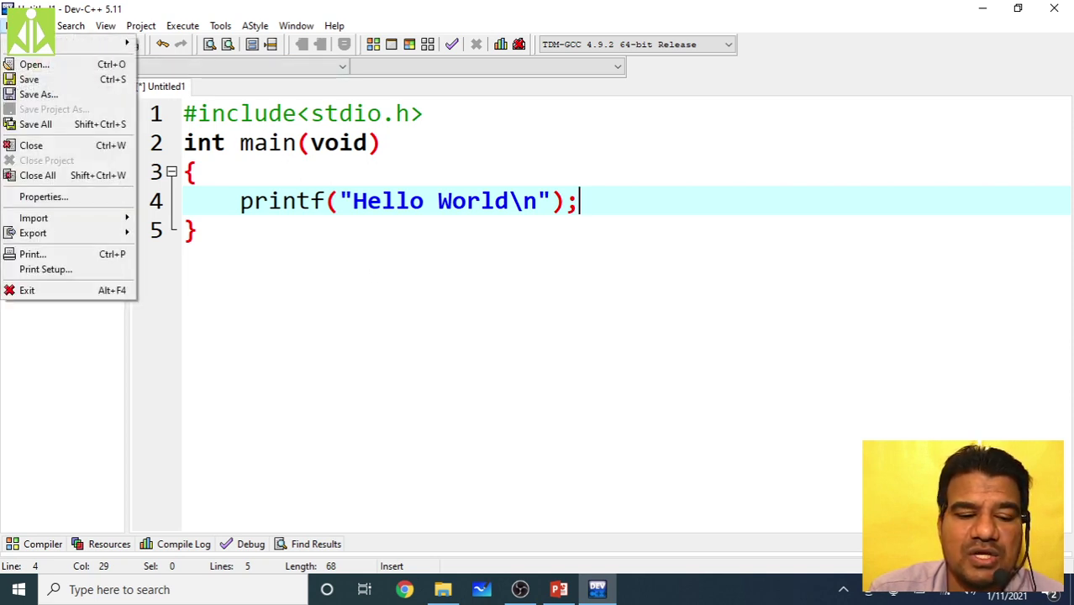
pyautogui.click(30, 79)
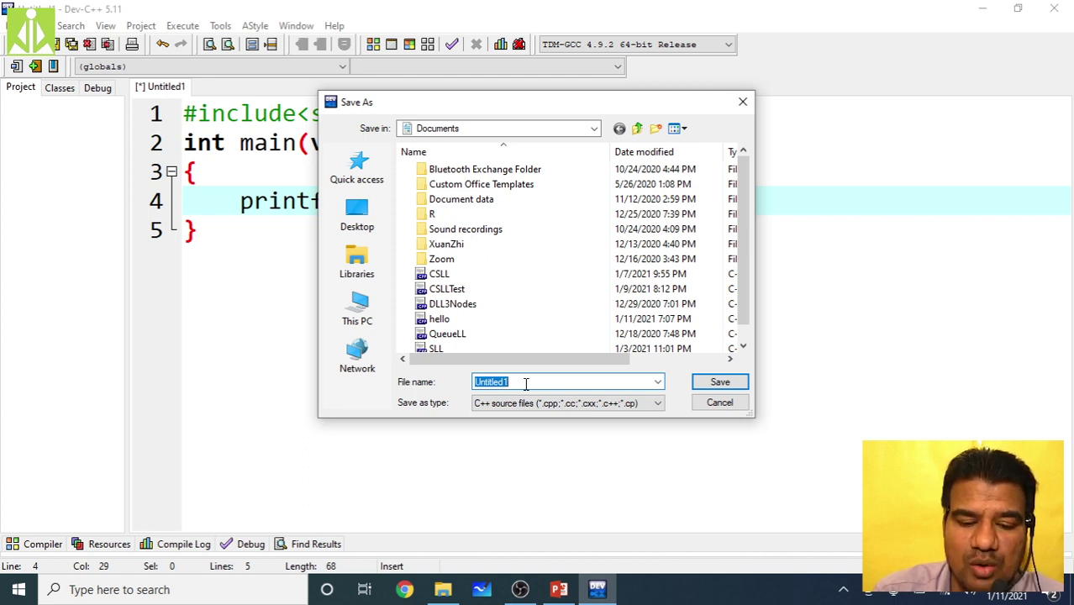
pyautogui.write('He')
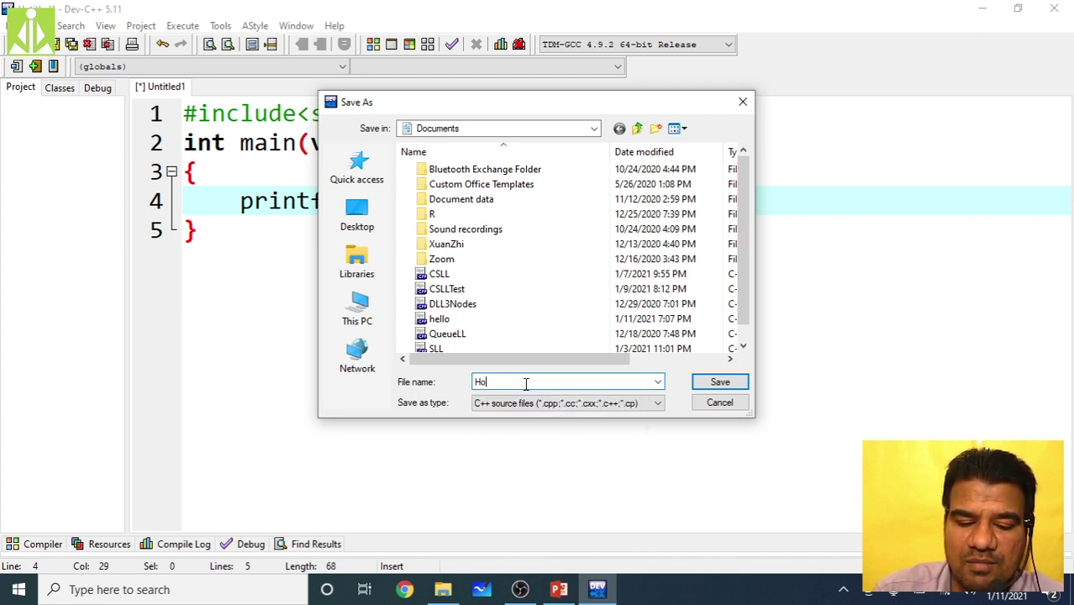
pyautogui.write('lloWo')
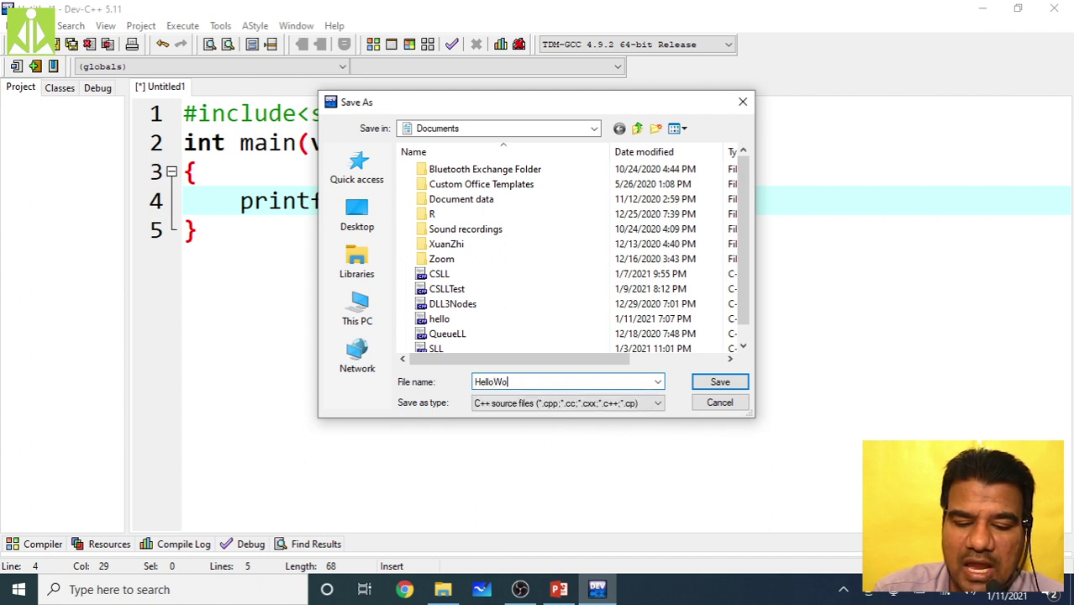
pyautogui.write('rld.c')
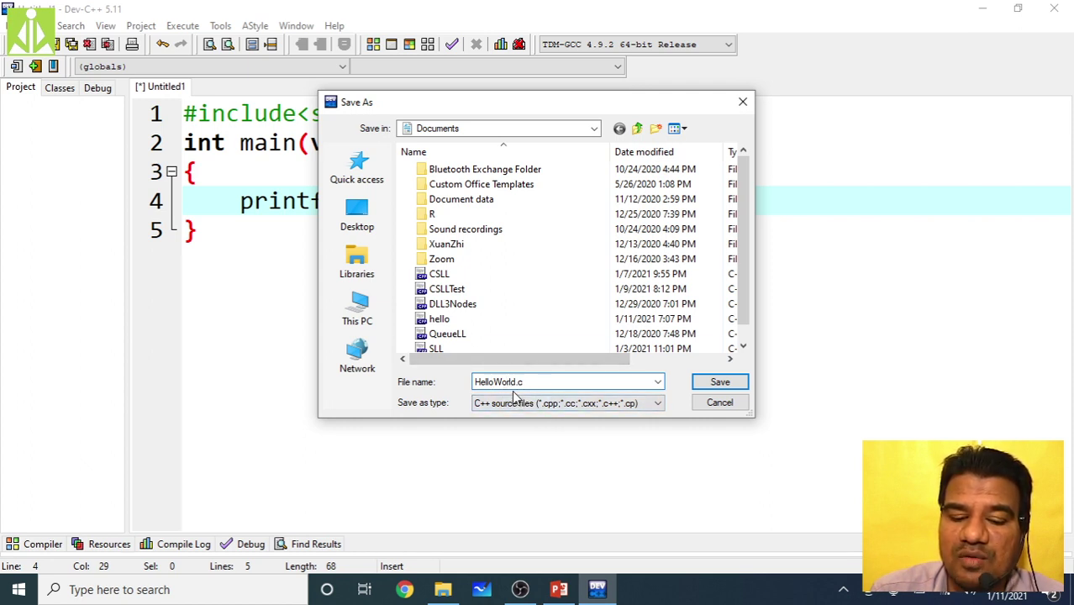
pyautogui.click(728, 383)
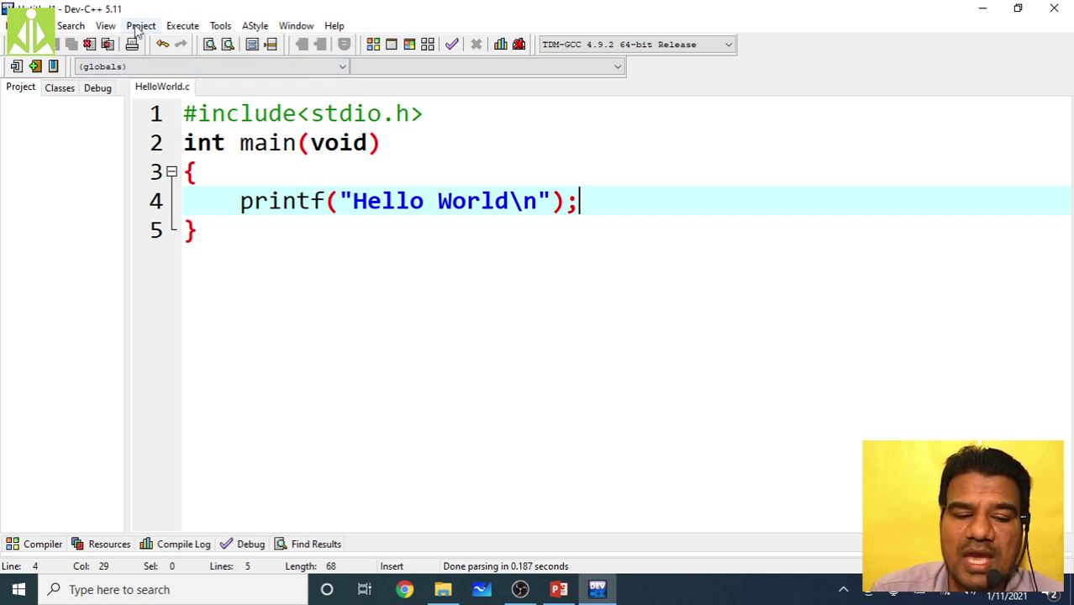
# - Compile the HelloWorld.c program
pyautogui.click(181, 26)
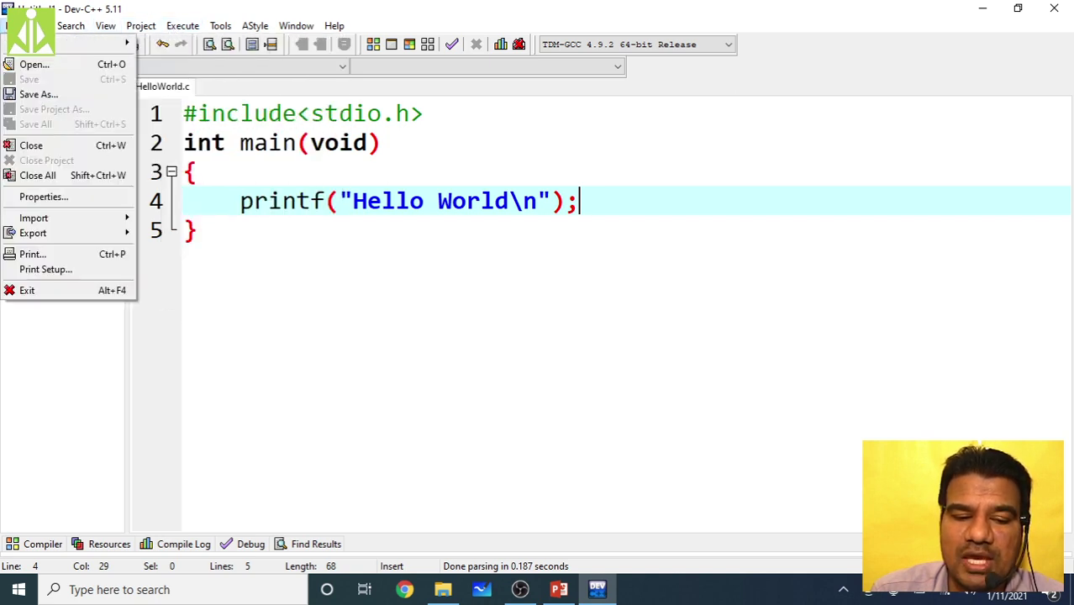
pyautogui.moveTo(70, 25)
pyautogui.moveTo(180, 26)
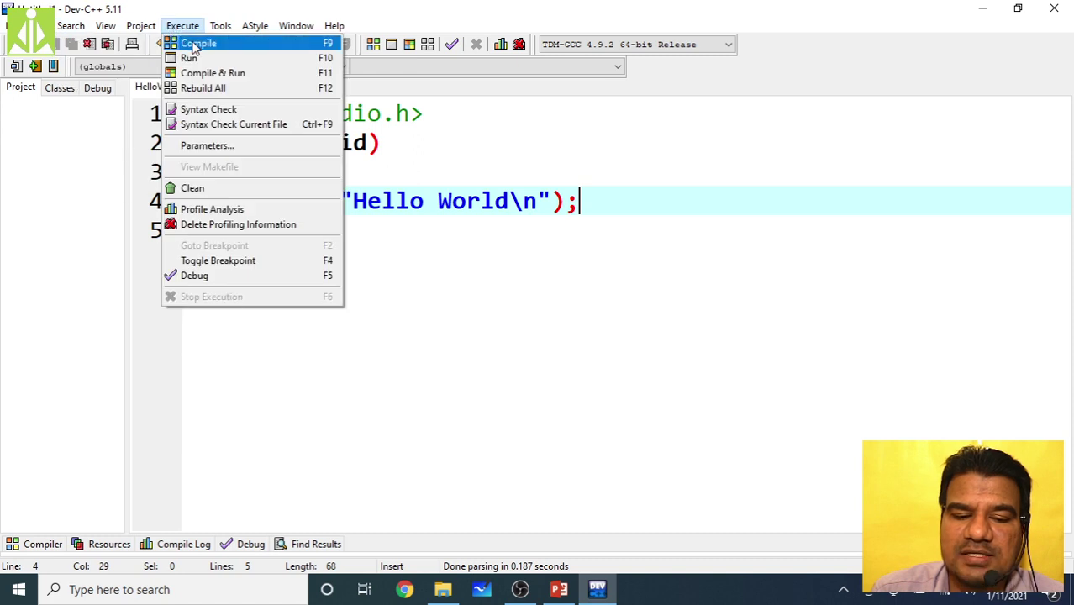
pyautogui.click(192, 43)
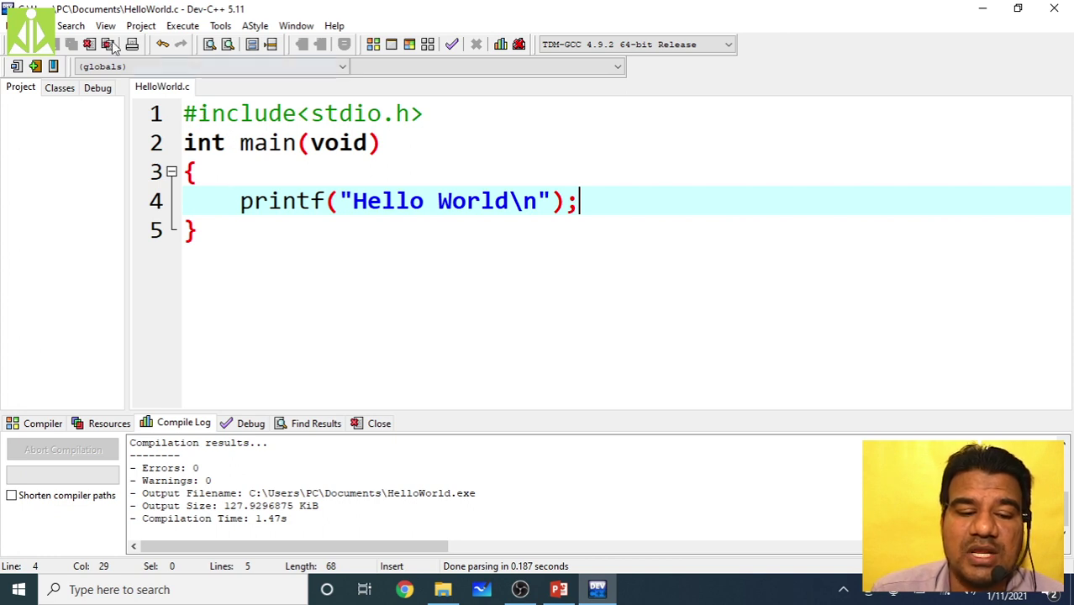
# - Run the compiled program, move its console window below the code to compare the output, and close the console
pyautogui.click(71, 25)
pyautogui.moveTo(186, 26)
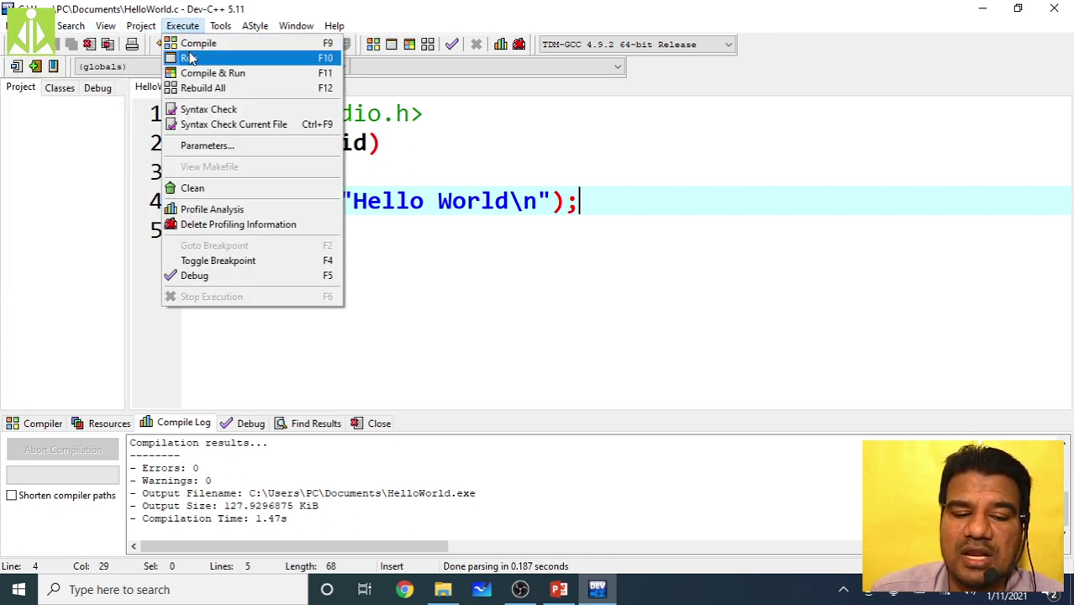
pyautogui.click(189, 58)
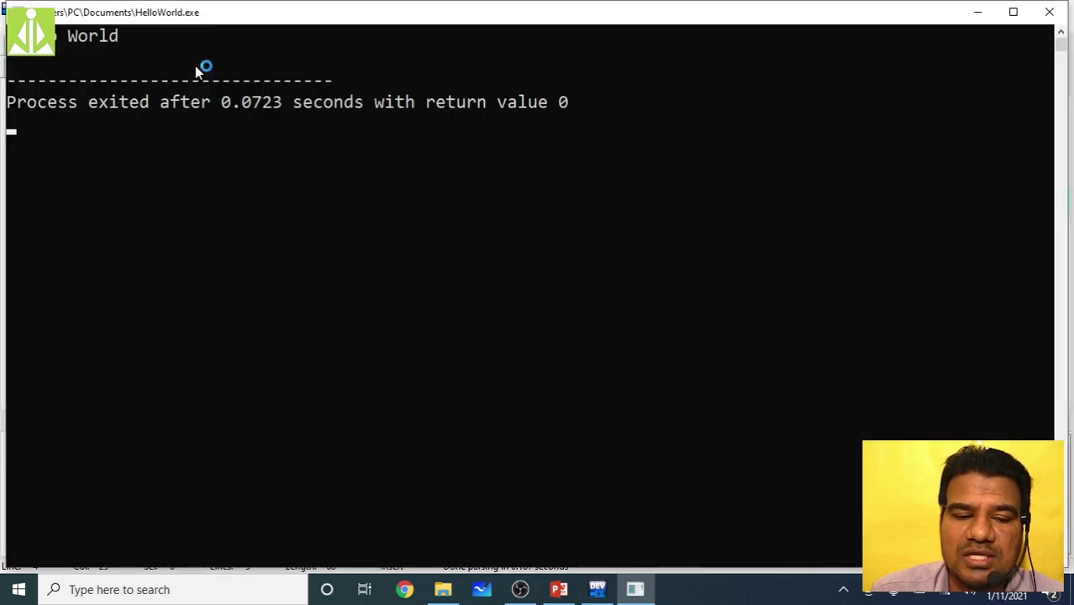
pyautogui.moveTo(79, 20); pyautogui.dragTo(399, 252)
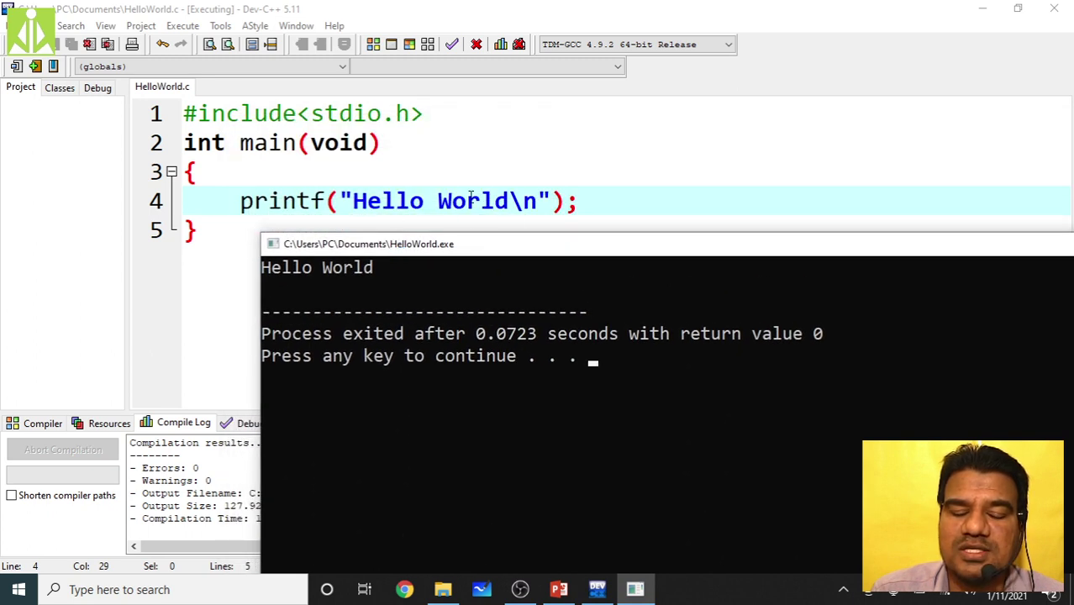
pyautogui.moveTo(261, 269)
pyautogui.mouseDown()
pyautogui.moveTo(277, 269)
pyautogui.moveTo(249, 280)
pyautogui.mouseUp()
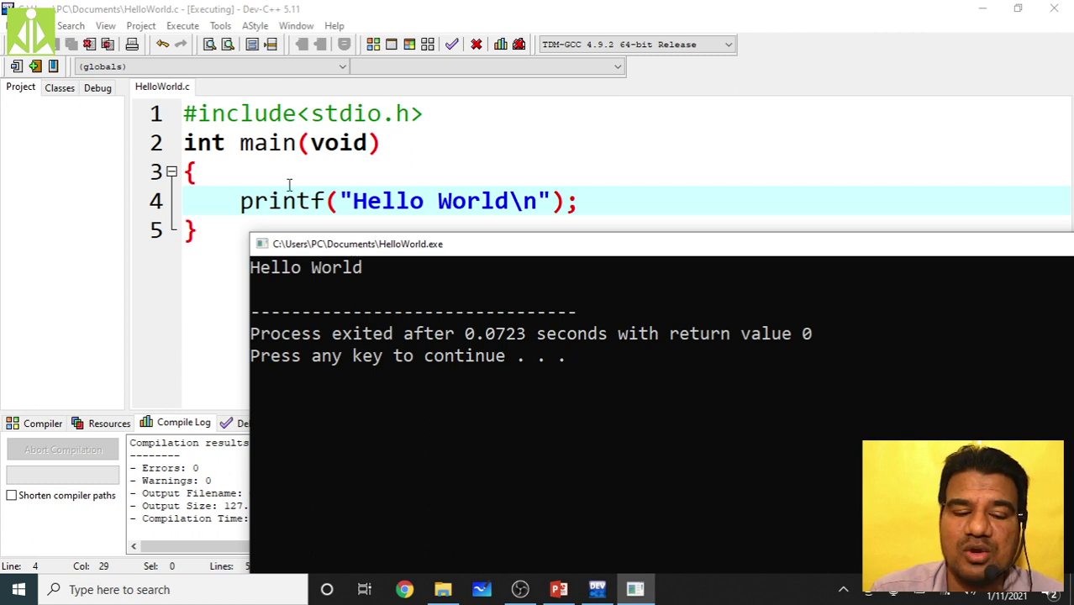
pyautogui.moveTo(399, 244); pyautogui.dragTo(202, 247)
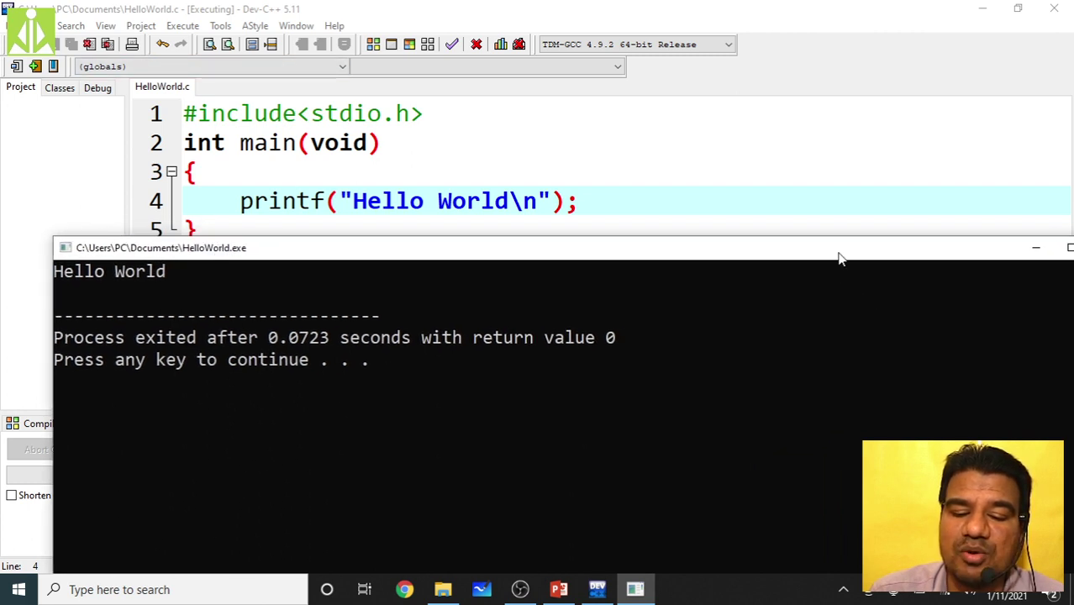
pyautogui.moveTo(975, 252); pyautogui.dragTo(856, 256)
pyautogui.click(990, 256)
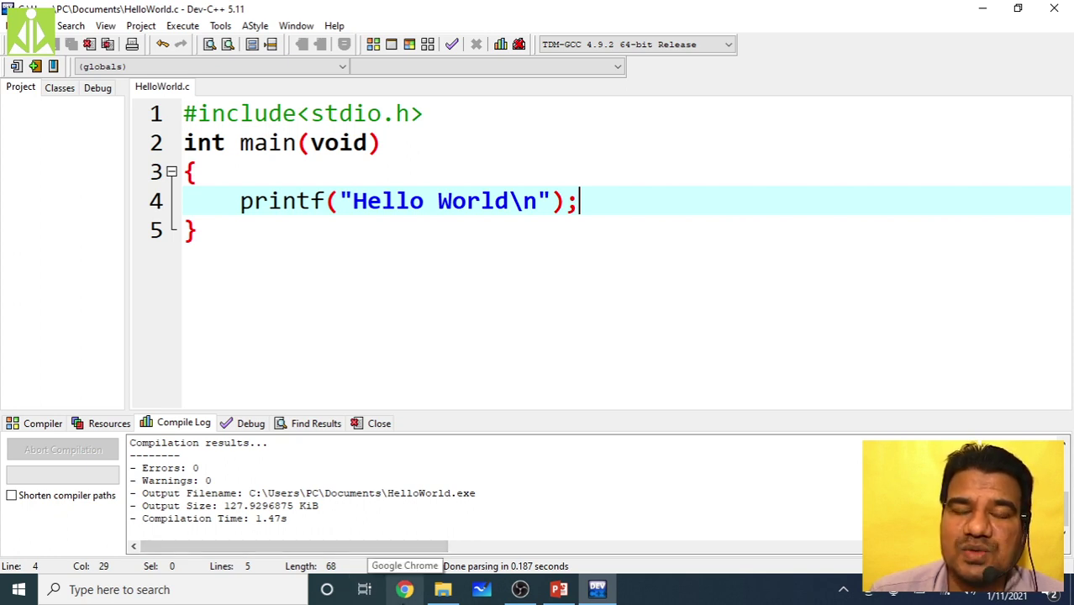
# - Switch to Chrome, search Google for Dcoder and open the dcoder.tech website from the results
pyautogui.click(396, 595)
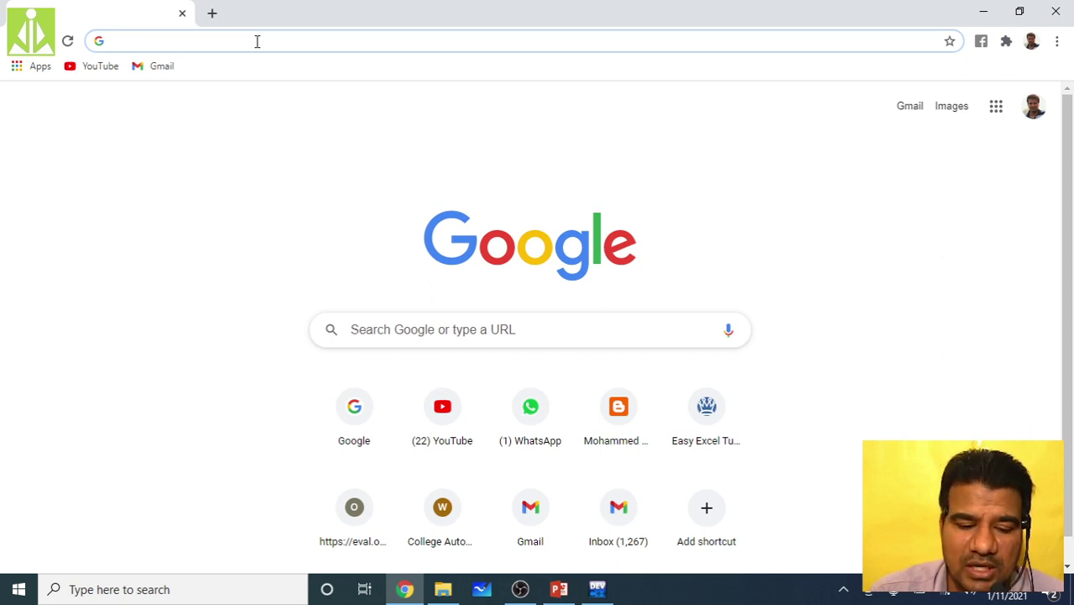
pyautogui.write('D')
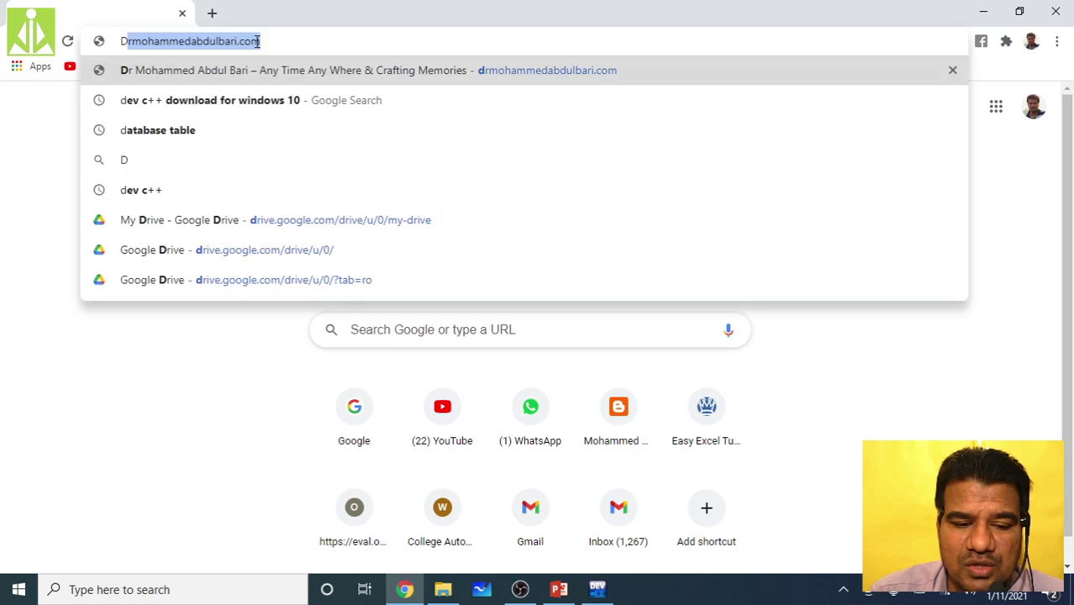
pyautogui.write('code')
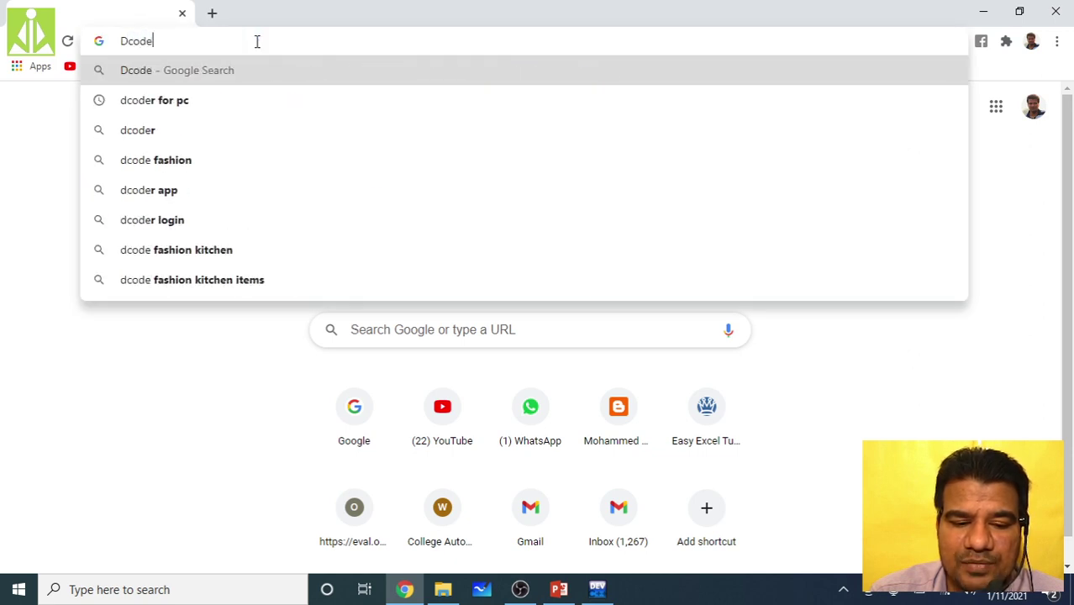
pyautogui.write('r')
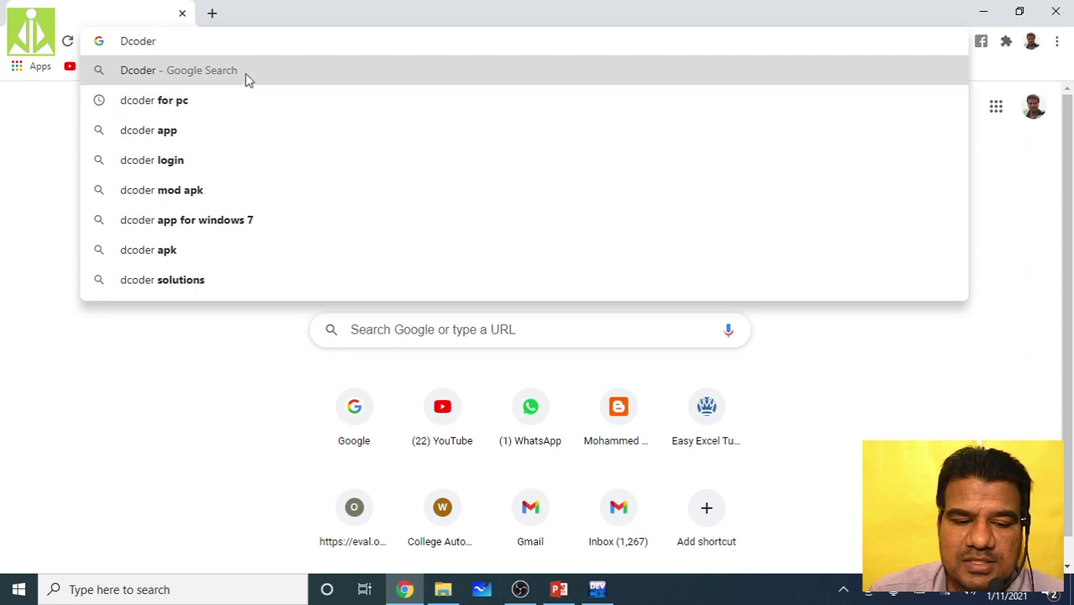
pyautogui.click(245, 74)
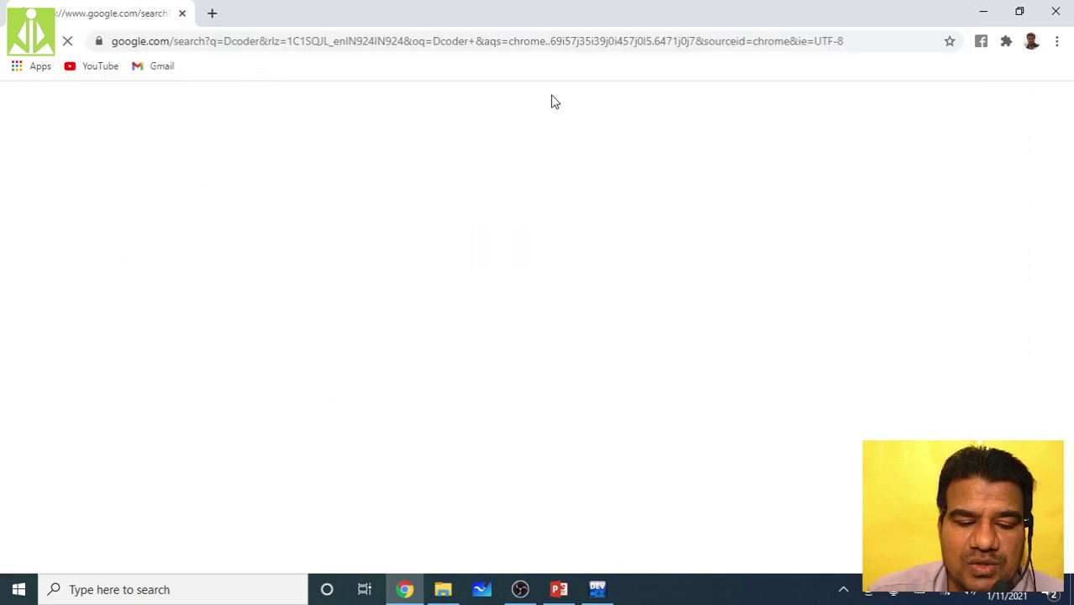
pyautogui.click(171, 247)
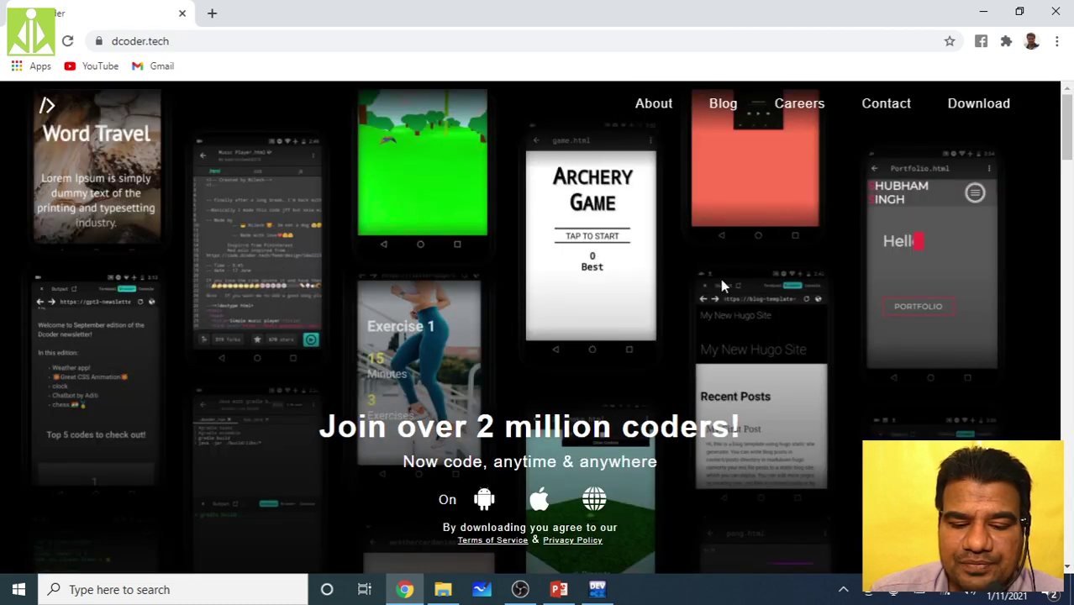
# - Return to the Dcoder search results, preview the Softpedia screenshot among the image results, and minimize the browser to return to Dev-C++
pyautogui.click(17, 42)
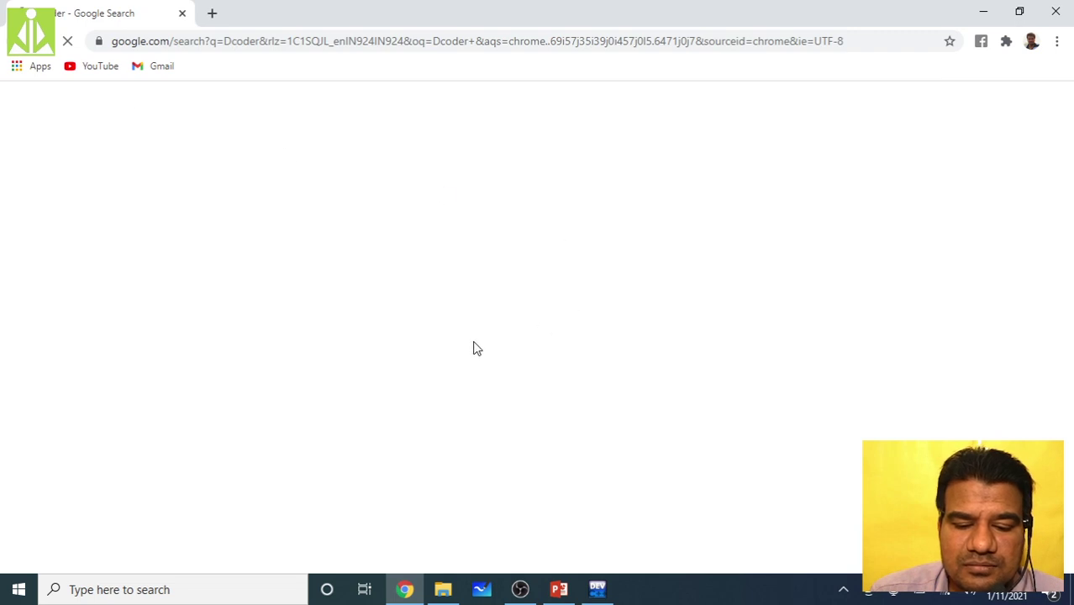
pyautogui.scroll(-1, 327, 269)
pyautogui.scroll(1, 271, 220)
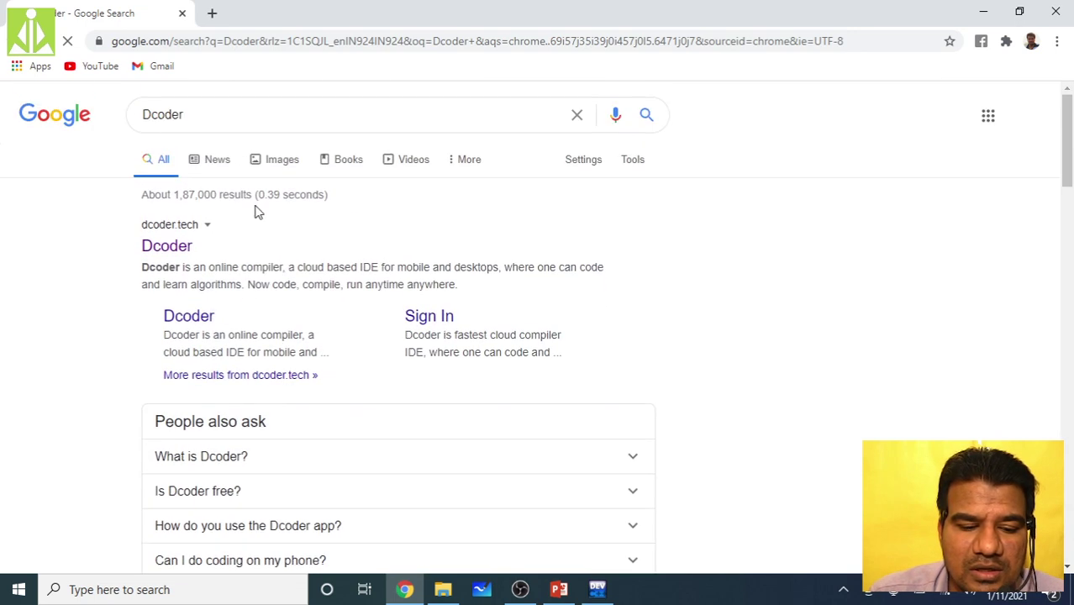
pyautogui.click(283, 159)
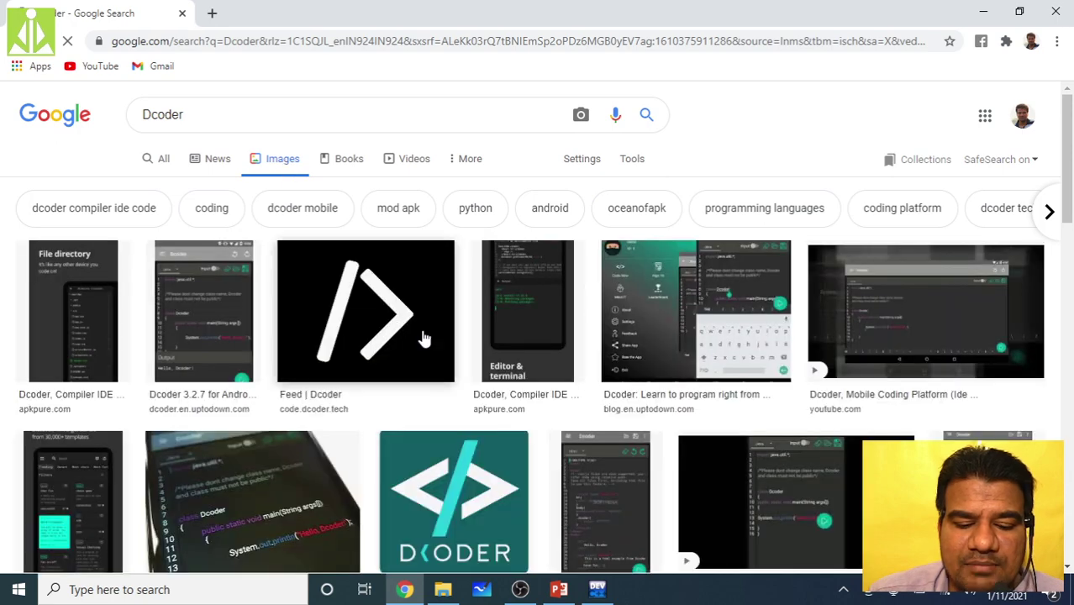
pyautogui.scroll(-2, 450, 389)
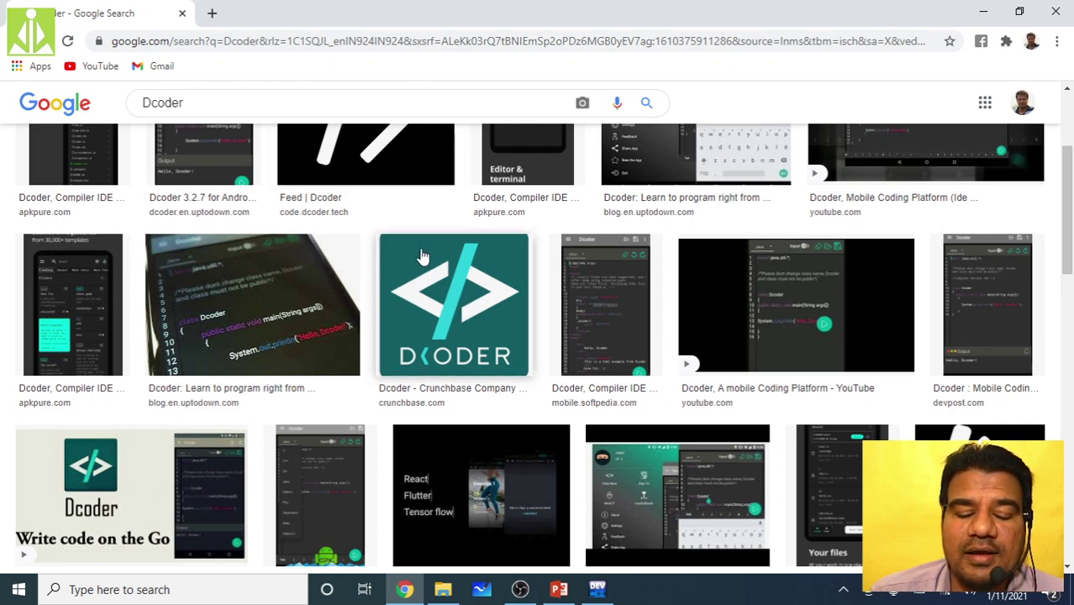
pyautogui.click(619, 303)
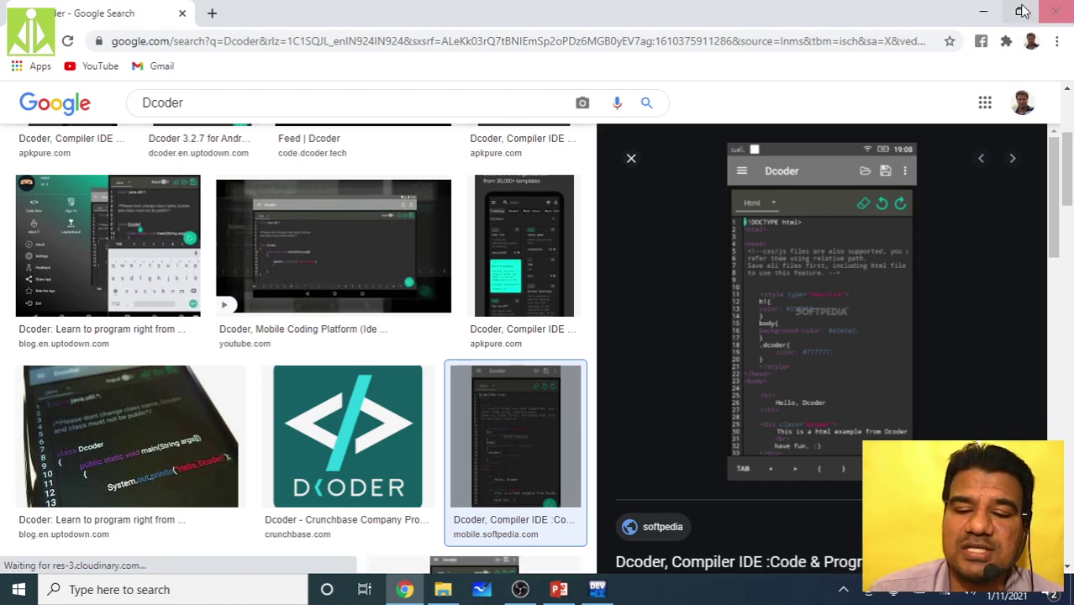
pyautogui.click(982, 12)
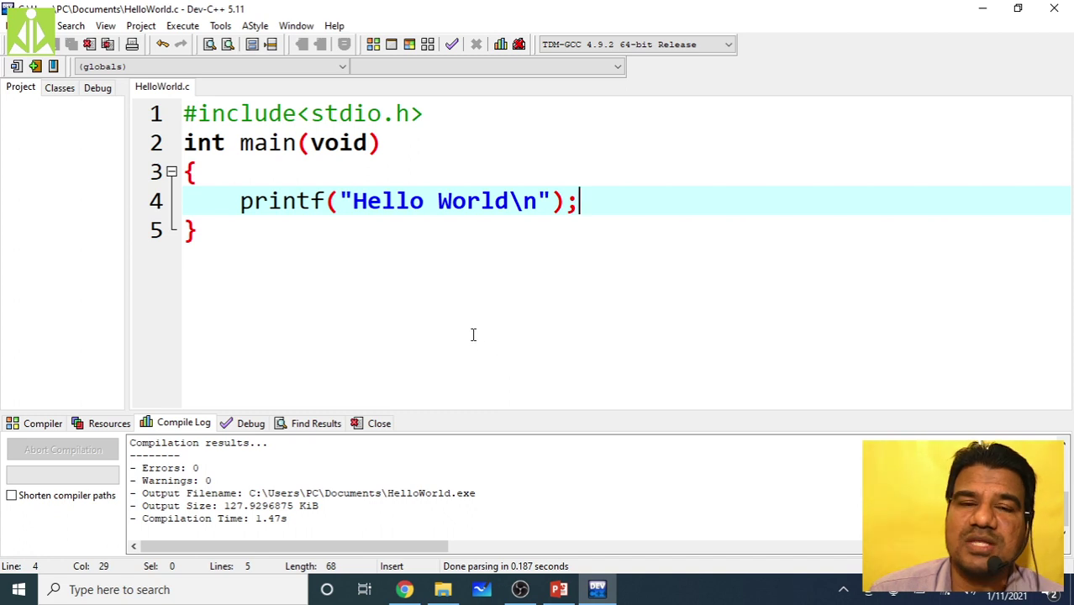